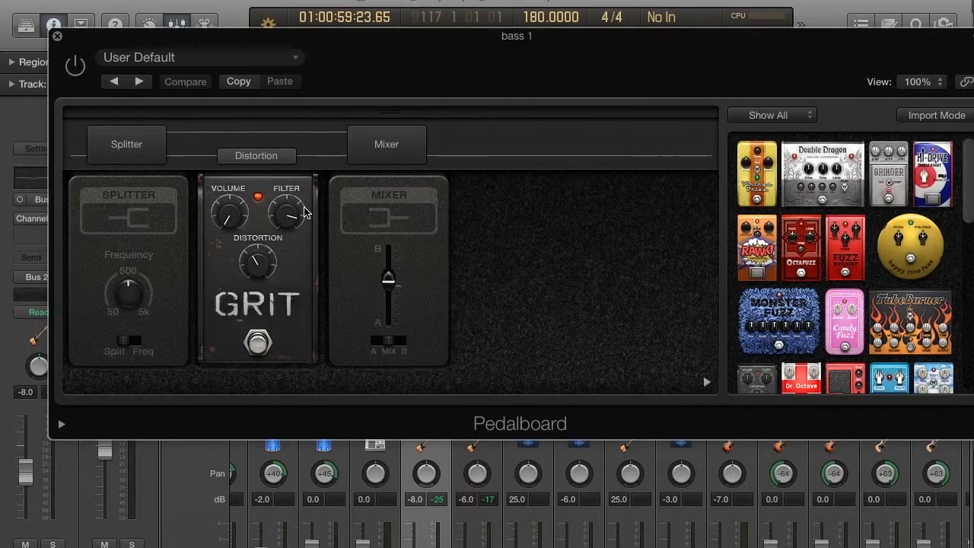
Step: Close the Pedalboard window and examine the bass channel strips' effects, sends and faders in the mixer
key(super+w)
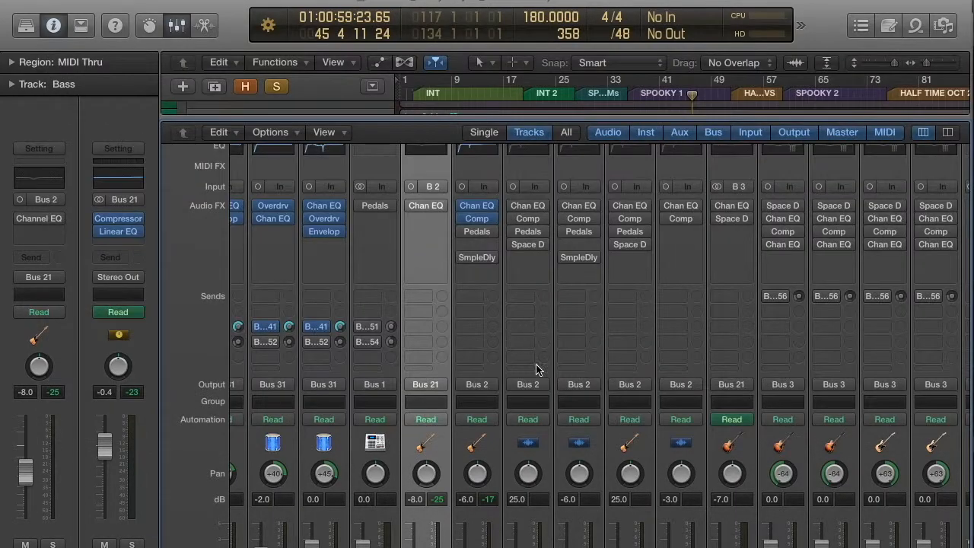
scroll(537, 368, down, 6)
scroll(538, 368, up, 2)
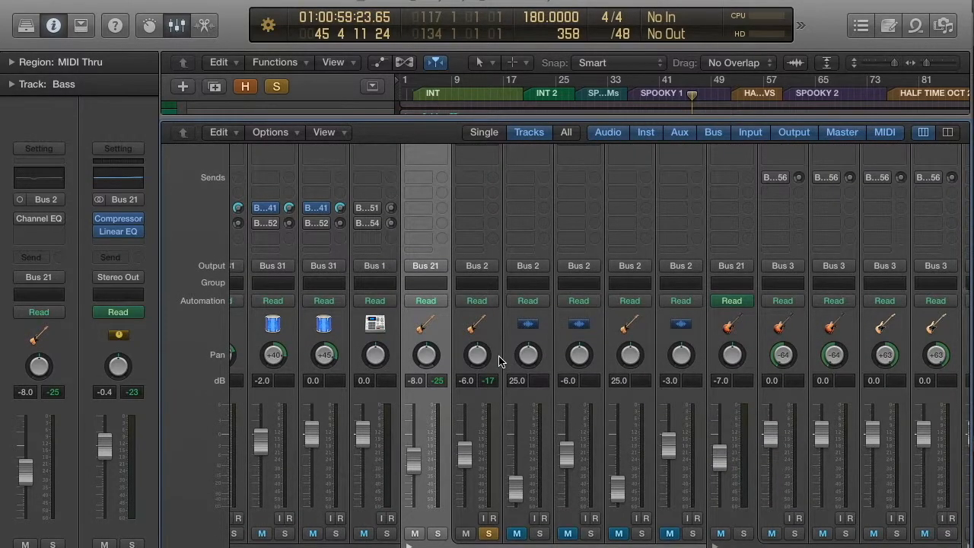
scroll(499, 361, up, 2)
scroll(500, 361, up, 1)
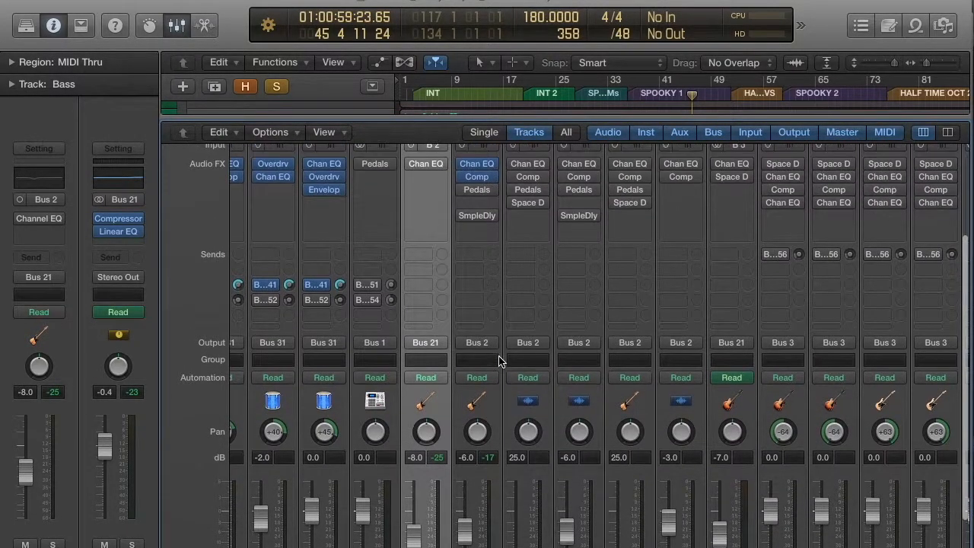
scroll(500, 362, down, 4)
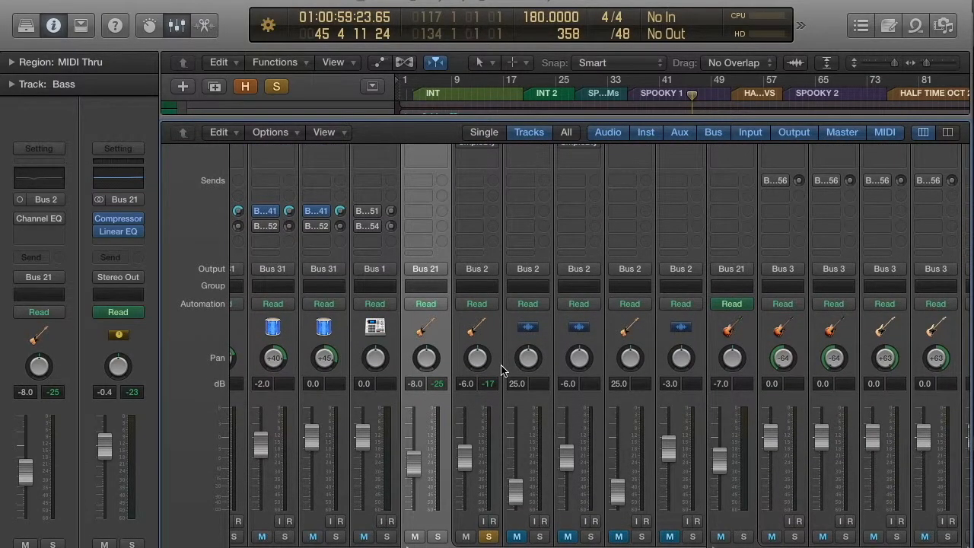
scroll(501, 371, up, 4)
Step: Open the Pedalboard plug-in on the bass 1 channel and browse its pedal library down to the Splitter and Mixer utilities
click(477, 212)
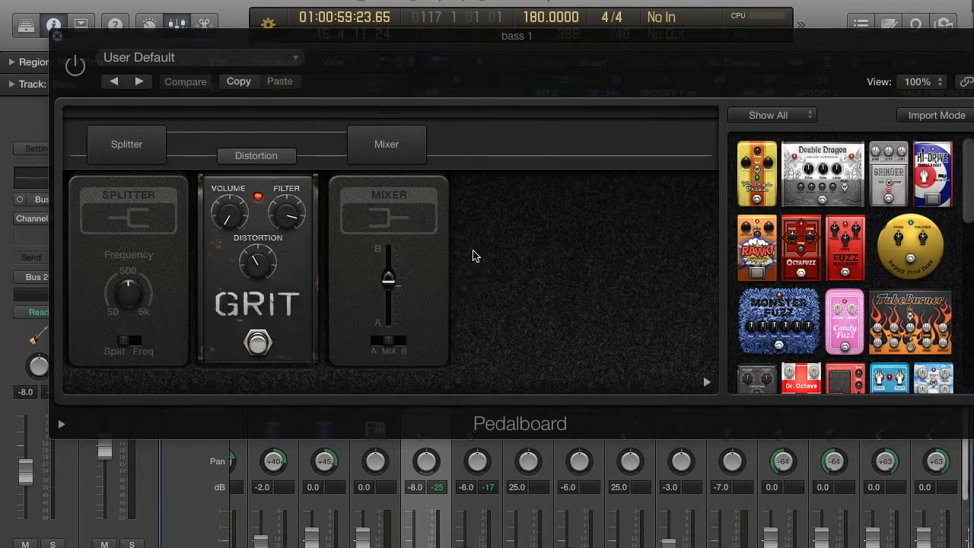
drag(553, 46, 509, 46)
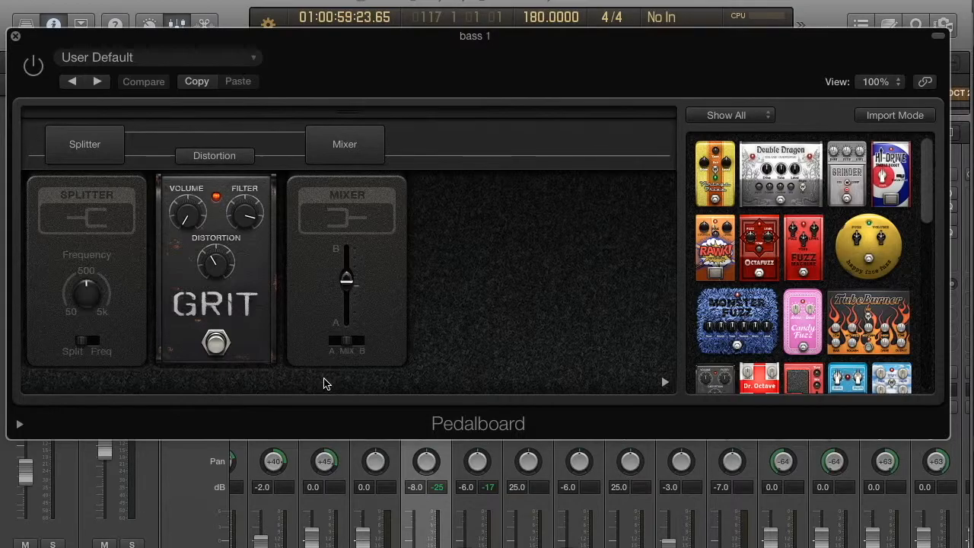
scroll(831, 260, down, 10)
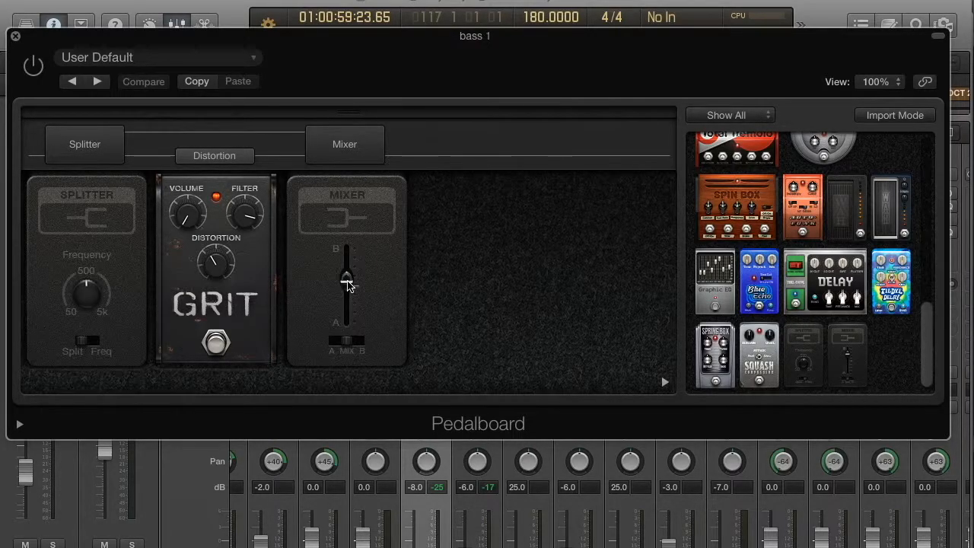
Step: Try moving the Pedalboard Mixer's blend fader towards A, revert it with Compare, and close the plug-in window
drag(346, 283, 349, 326)
click(147, 86)
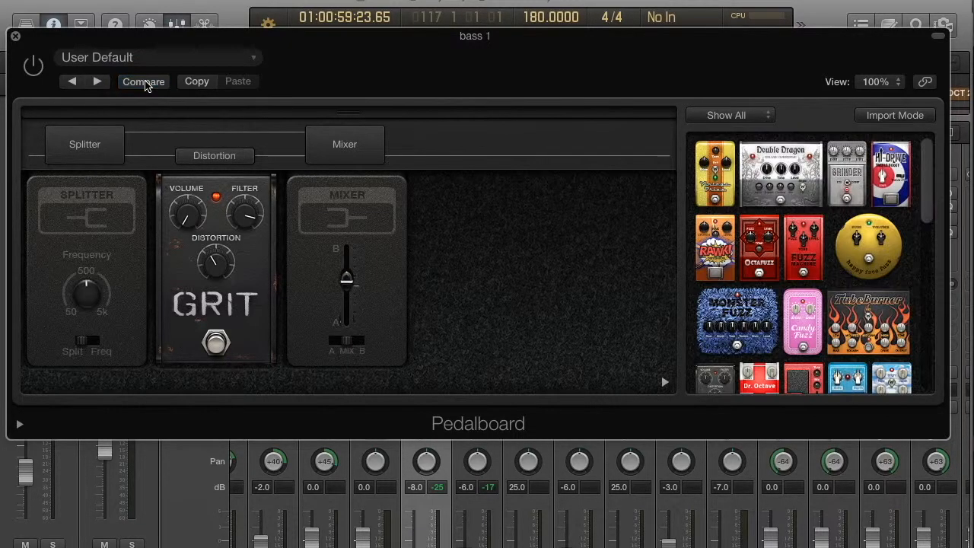
key(super+w)
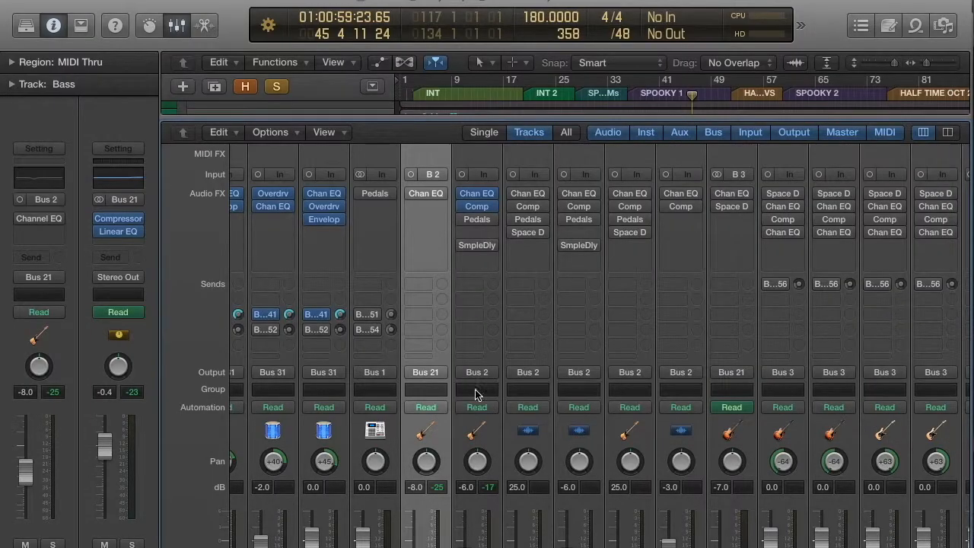
scroll(531, 418, down, 5)
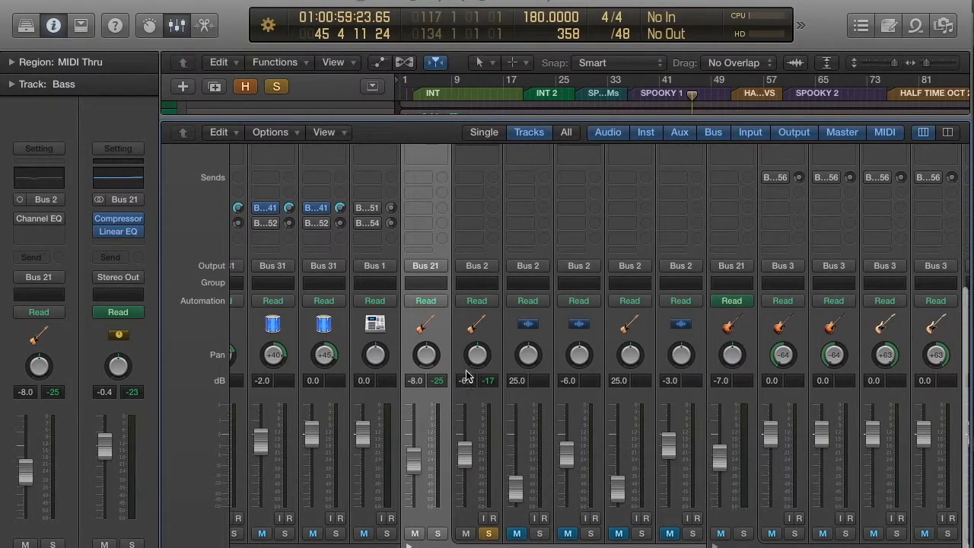
Step: Play back the soloed bass 1 track and compare its sound with Pedalboard bypassed and active
key(v)
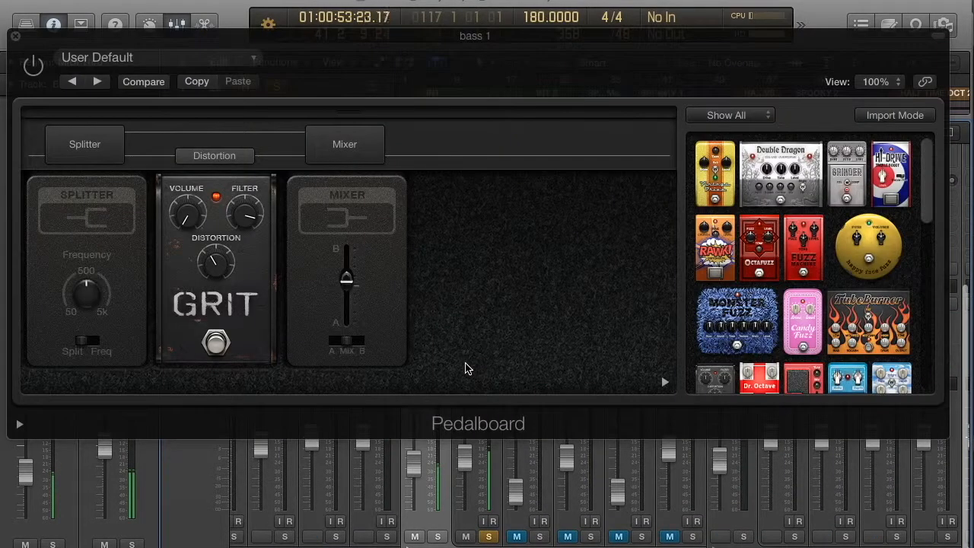
click(40, 75)
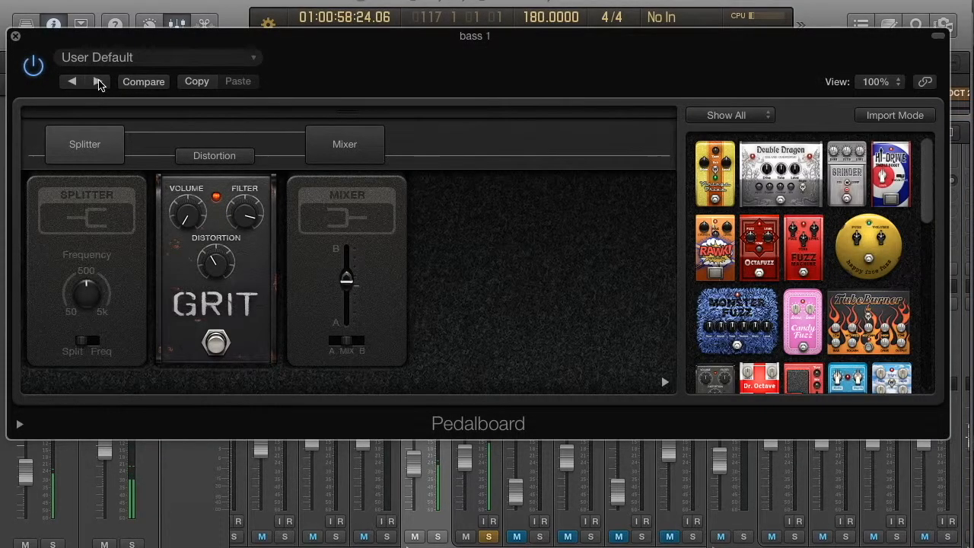
click(38, 68)
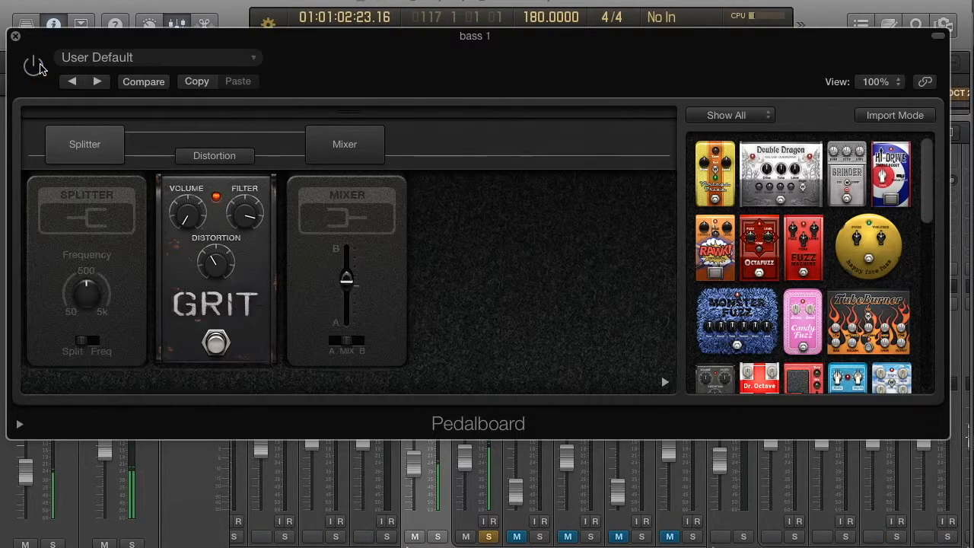
click(38, 68)
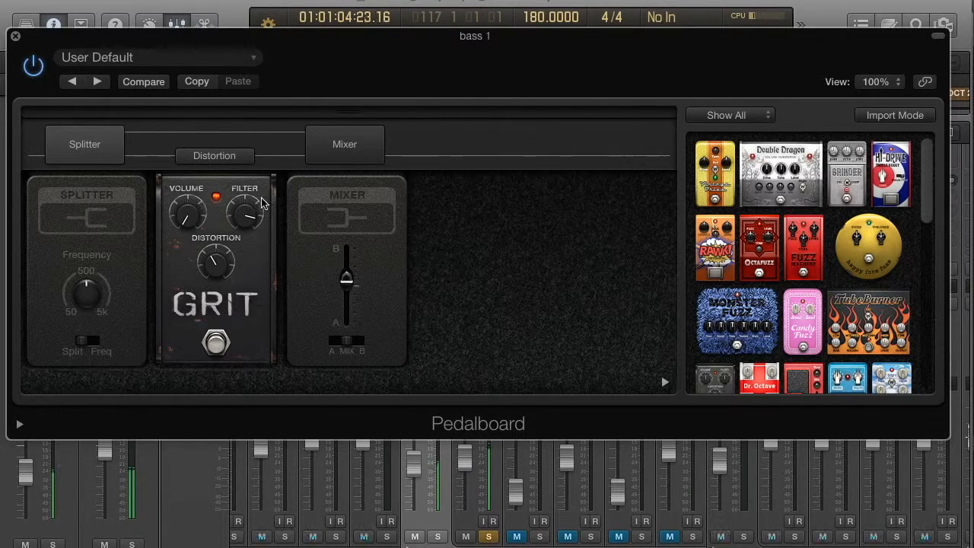
mouse_move(348, 285)
mouse_move(347, 285)
mouse_down()
mouse_move(348, 347)
mouse_move(346, 248)
mouse_move(340, 287)
mouse_up()
click(157, 87)
click(35, 66)
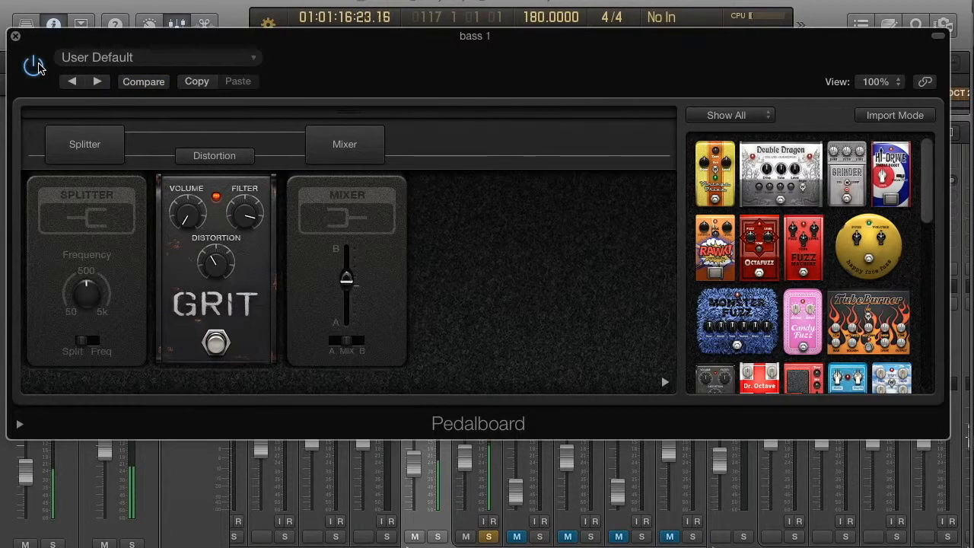
click(31, 66)
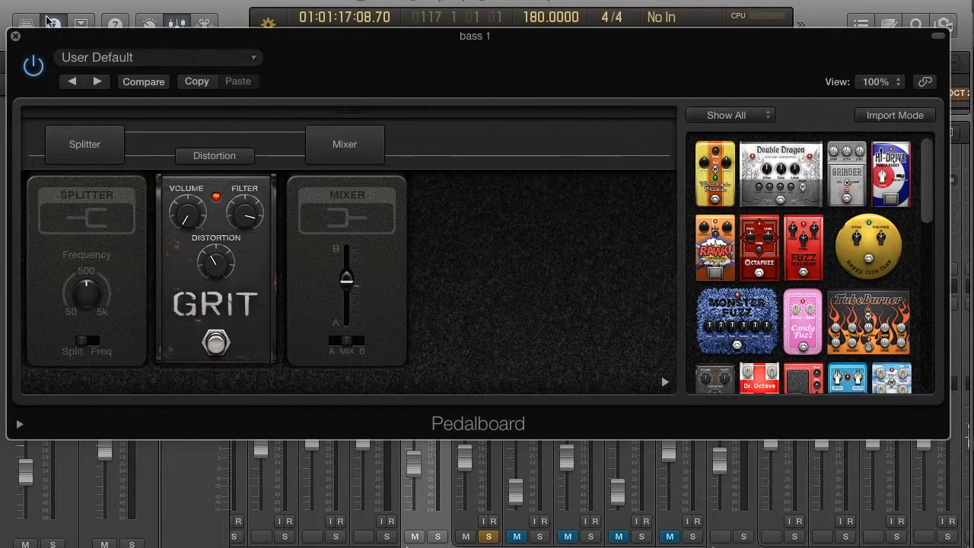
Step: Close the Pedalboard window, solo the drum bus alongside bass 1, and start playback
click(15, 38)
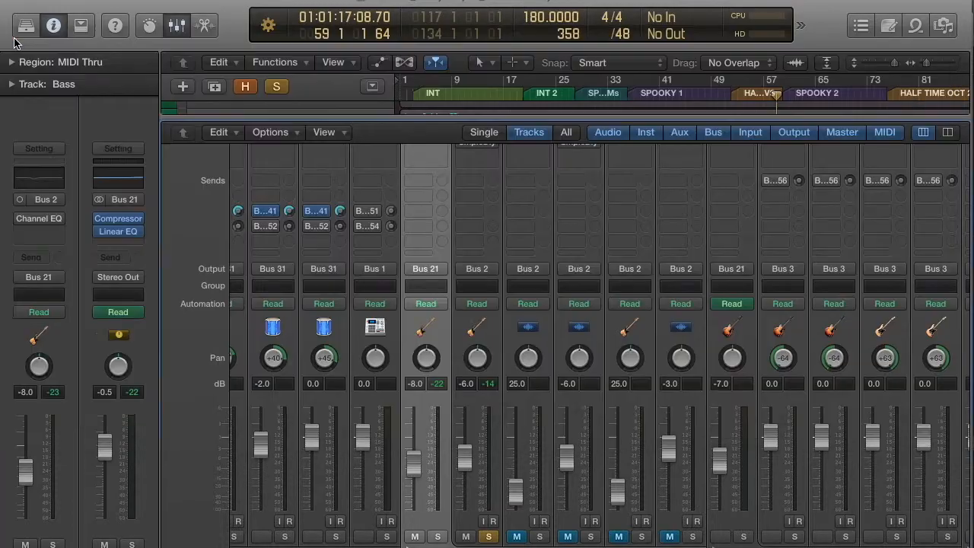
scroll(439, 455, left, 3)
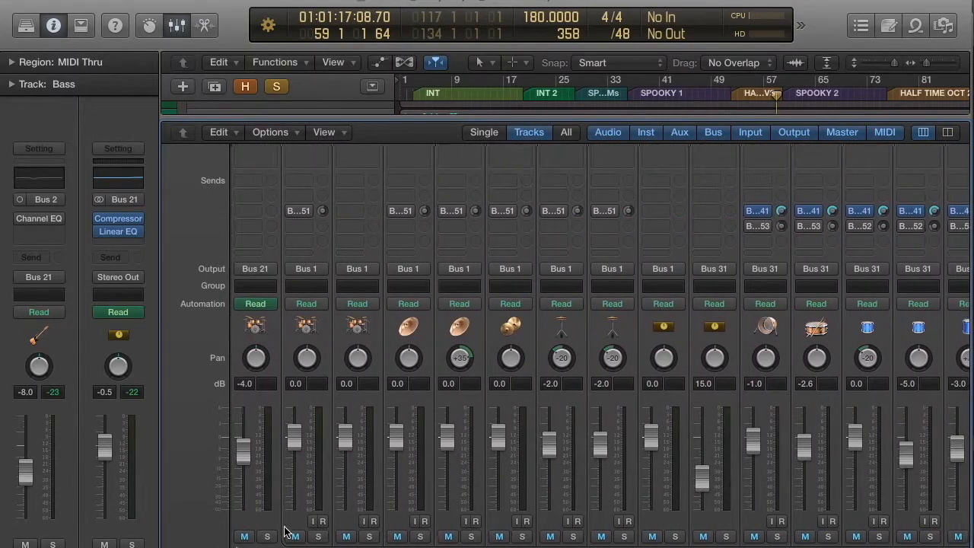
click(266, 536)
key(space)
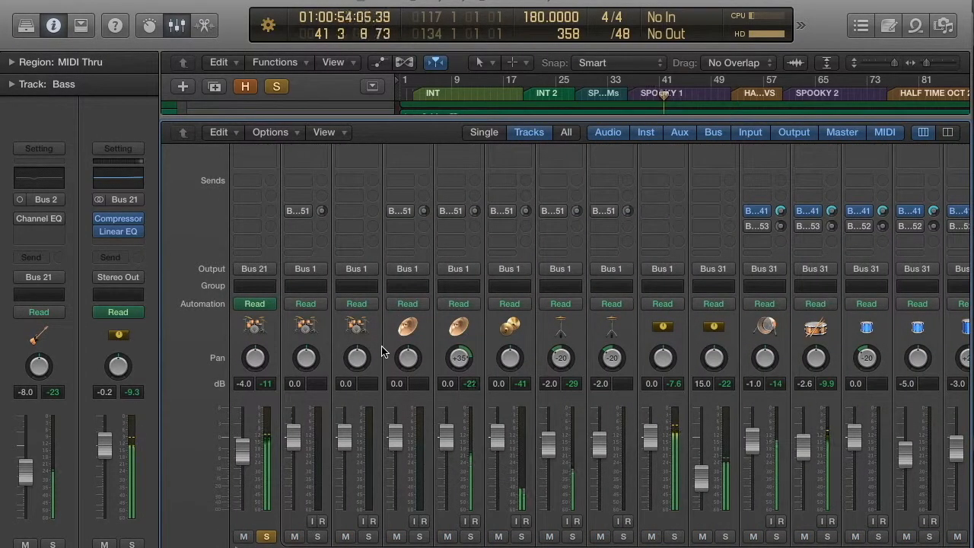
Step: Enable the Pedalboard insert on the bass 1 channel while the drums and bass play together
scroll(393, 288, right, 1)
scroll(393, 288, right, 10)
scroll(394, 286, up, 2)
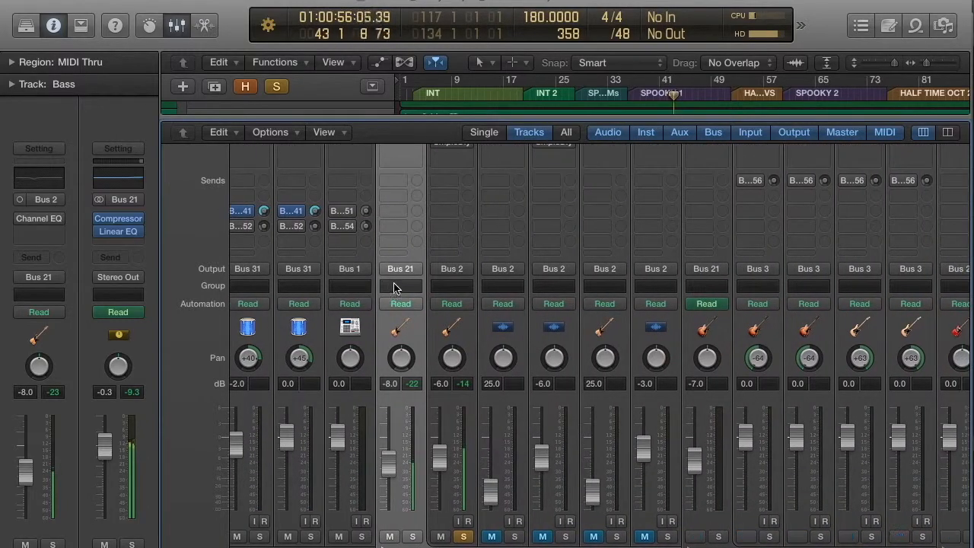
scroll(411, 287, up, 2)
mouse_move(440, 202)
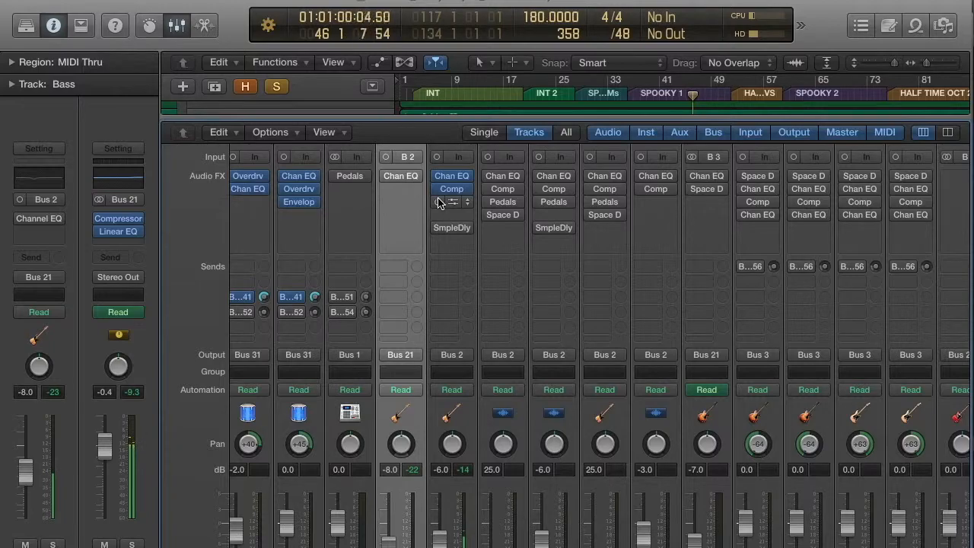
click(439, 202)
Step: Unmute the bass amp channel in the mixer
scroll(400, 212, left, 1)
scroll(396, 215, left, 10)
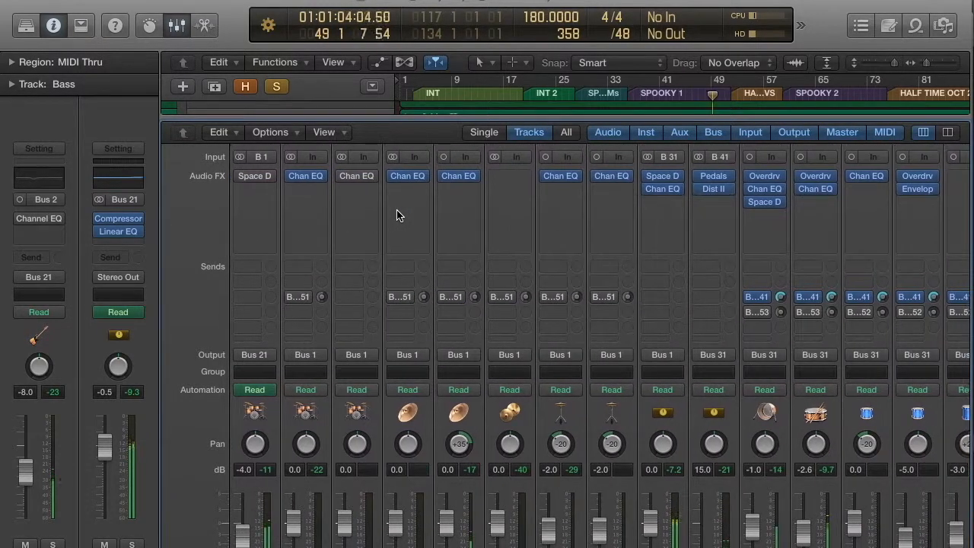
scroll(397, 214, down, 3)
scroll(397, 214, right, 15)
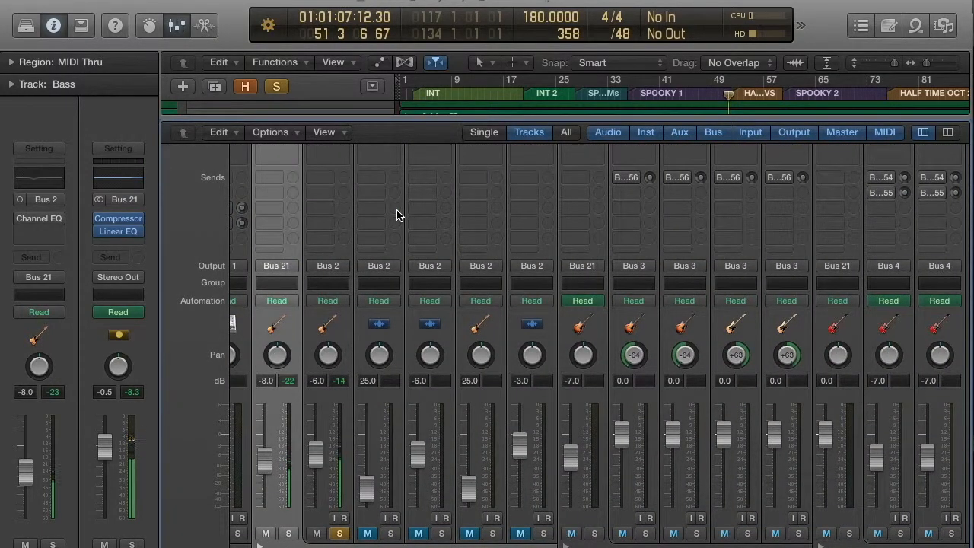
scroll(396, 214, up, 3)
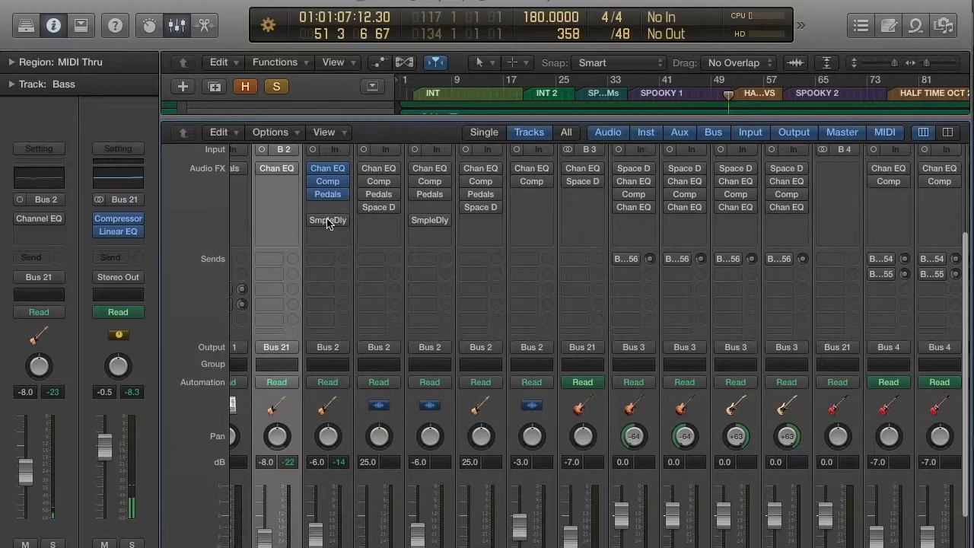
scroll(329, 221, down, 3)
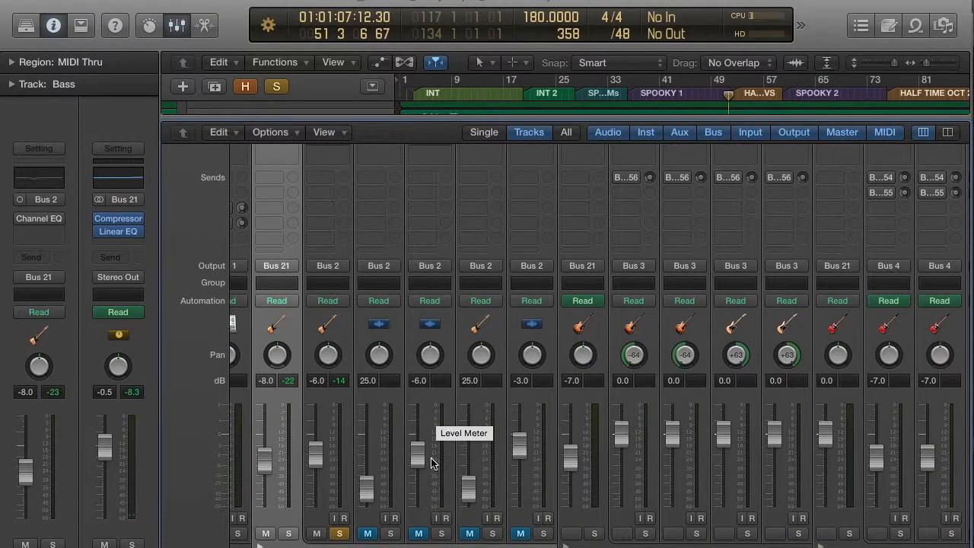
click(368, 533)
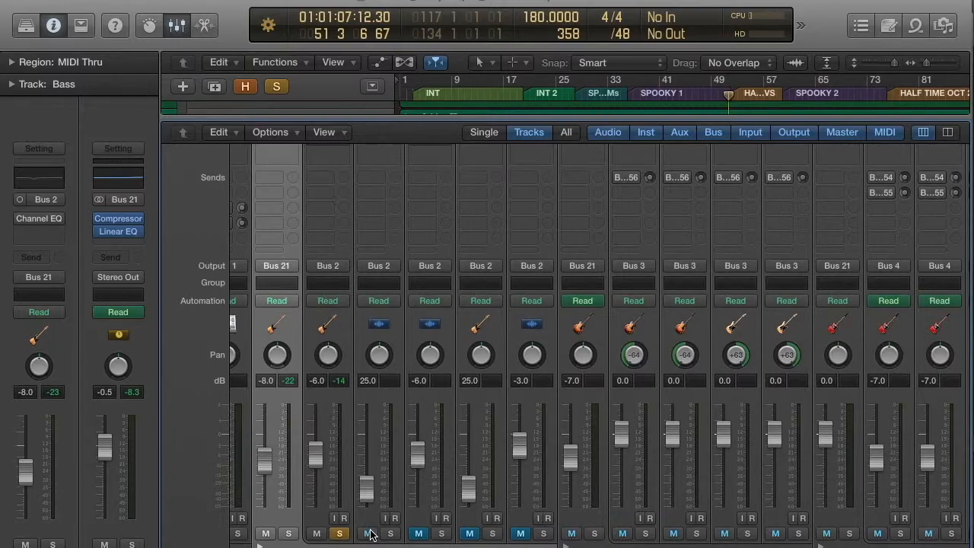
scroll(371, 535, down, 1)
Step: Select the bass 1 track with its regions in the arrangement and return to the mixer
key(x)
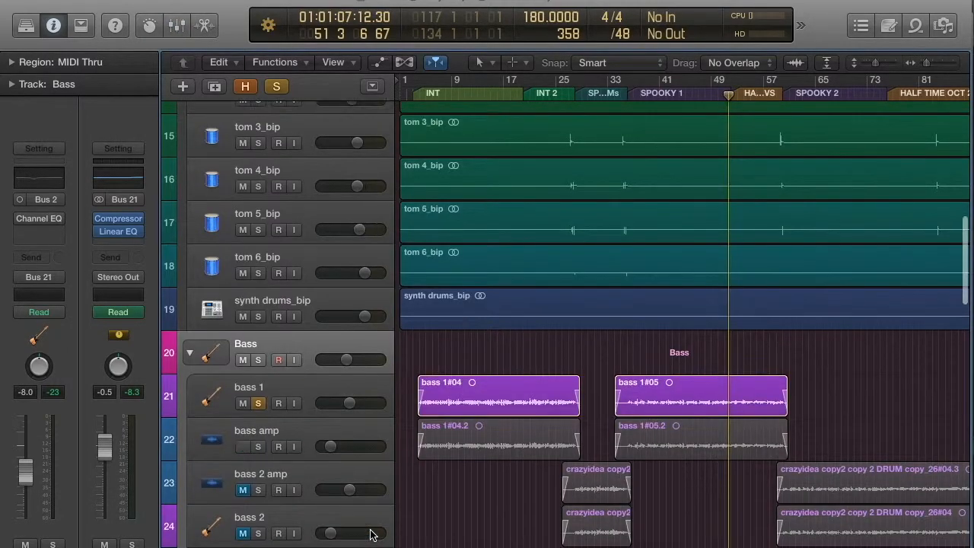
scroll(524, 485, down, 3)
click(311, 326)
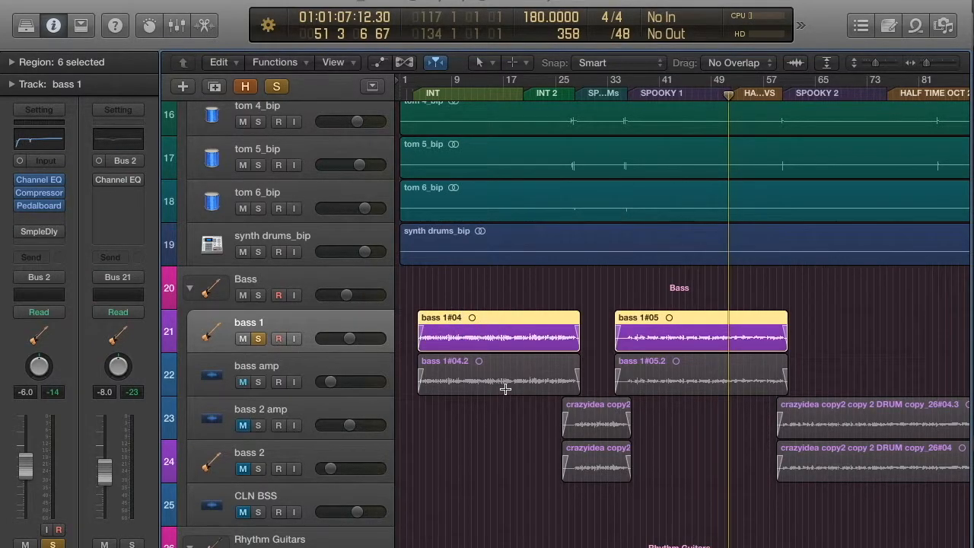
key(x)
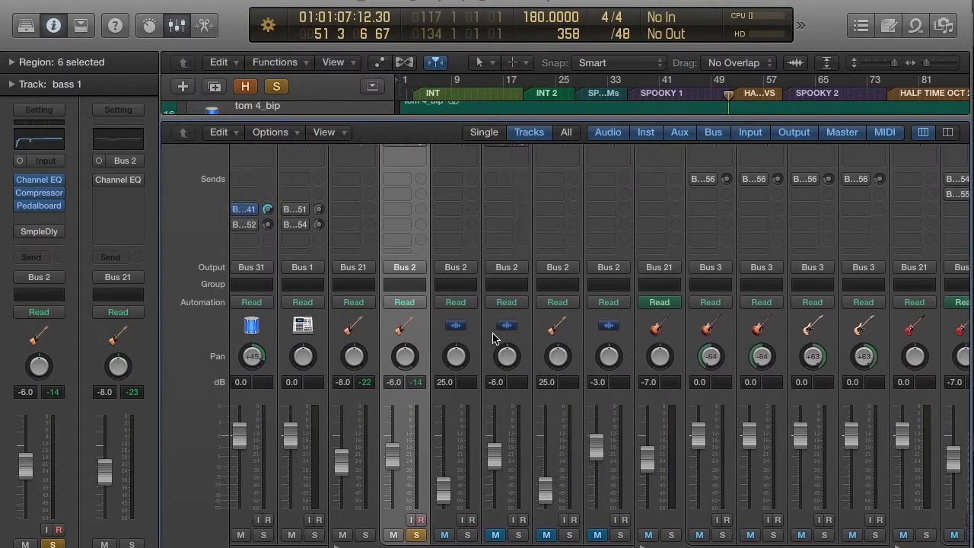
Step: Enable Channel EQ, Compressor and Pedalboard on the bass amp channel and check the Pedalboard settings
scroll(492, 339, up, 3)
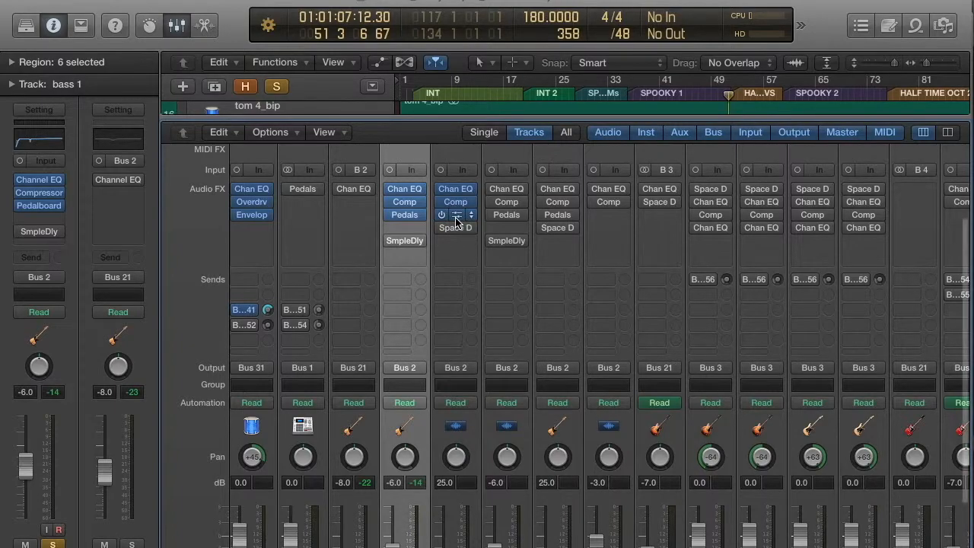
click(455, 217)
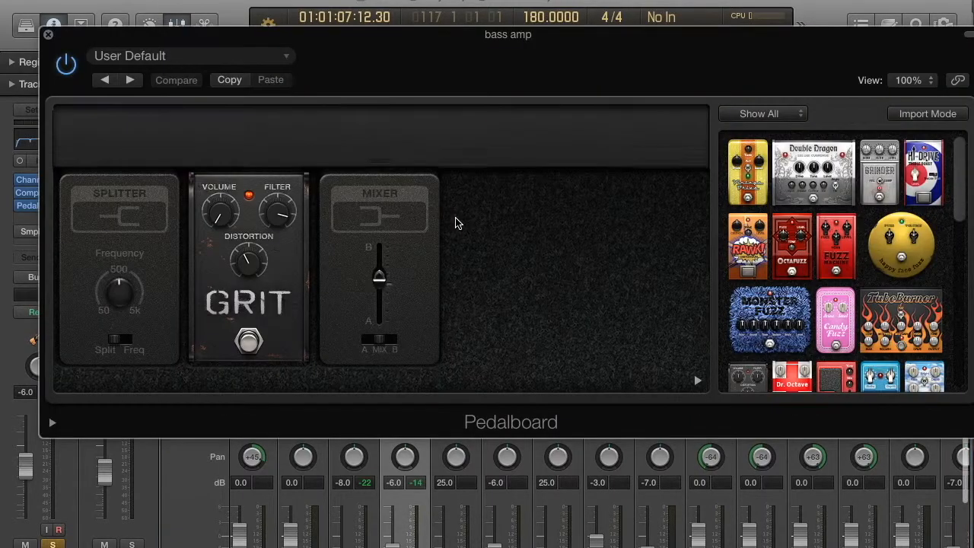
click(47, 32)
Step: Switch on Space Designer on the bass amp channel, review its Amp Cabinet 12 preset, and close the plug-in window
scroll(376, 213, down, 2)
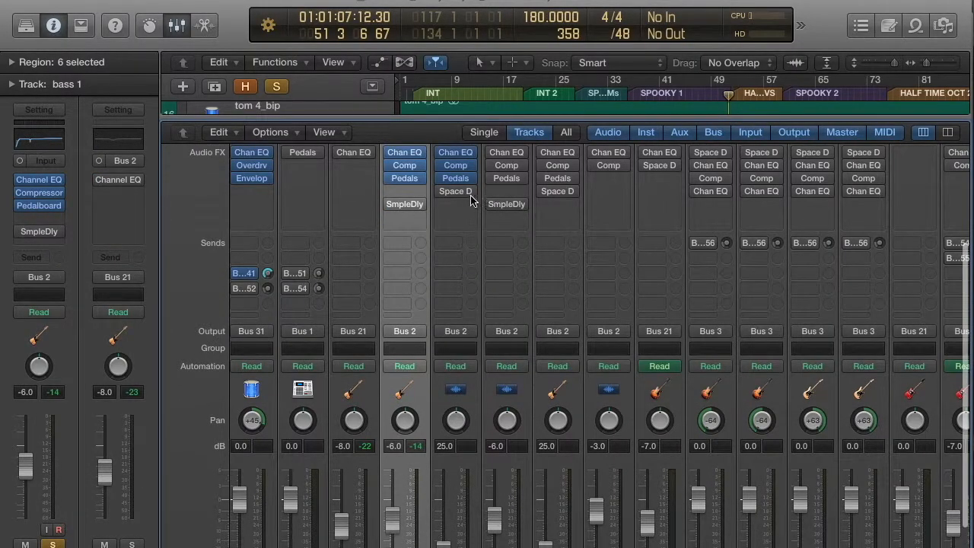
click(453, 196)
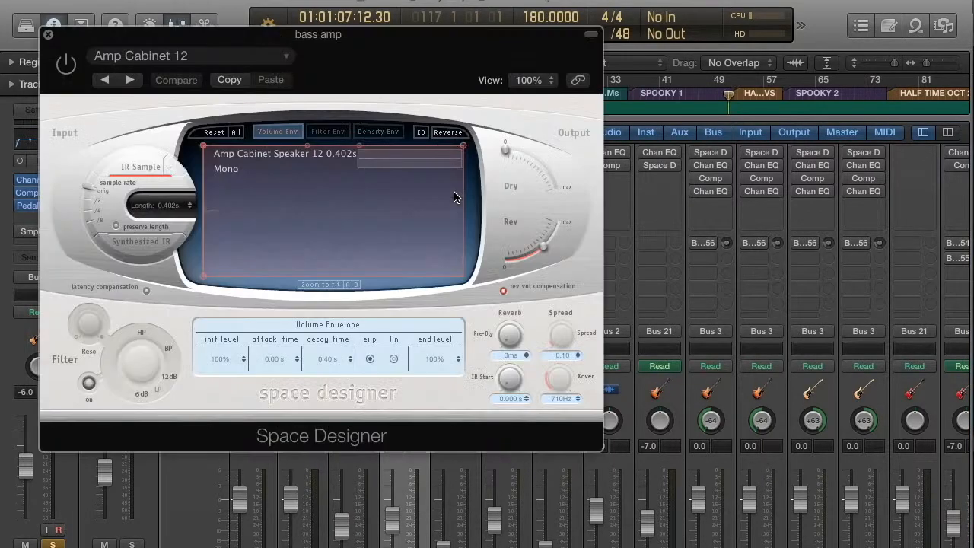
drag(381, 57, 530, 57)
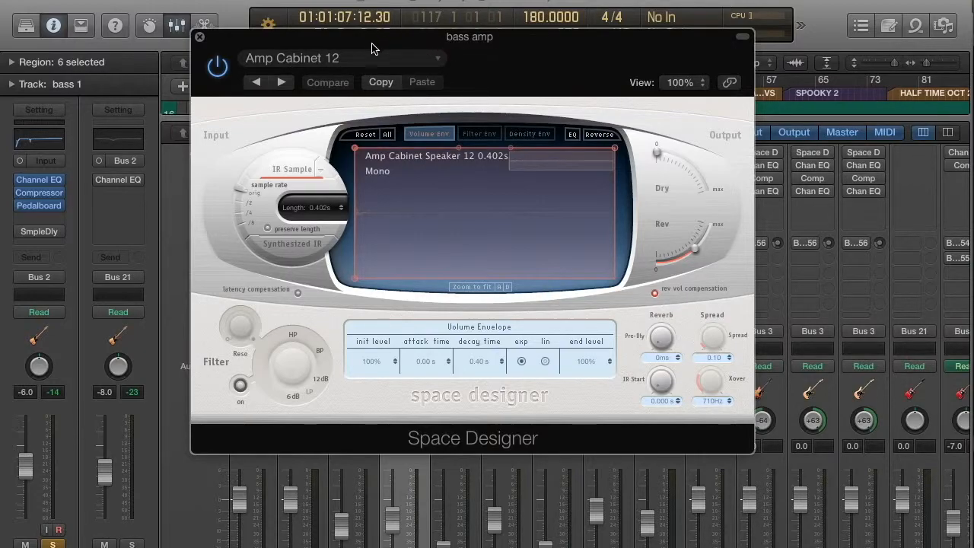
click(196, 38)
scroll(467, 468, down, 3)
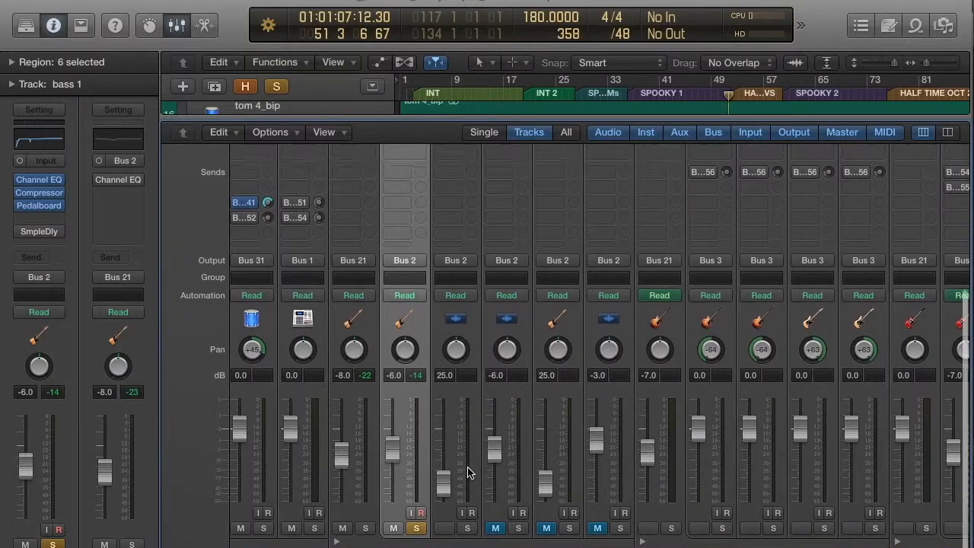
Step: Solo the bass amp channel, audition it at -6.0 dB, and pull its fader back down to -25.0 dB
click(469, 535)
drag(443, 488, 443, 455)
key(space)
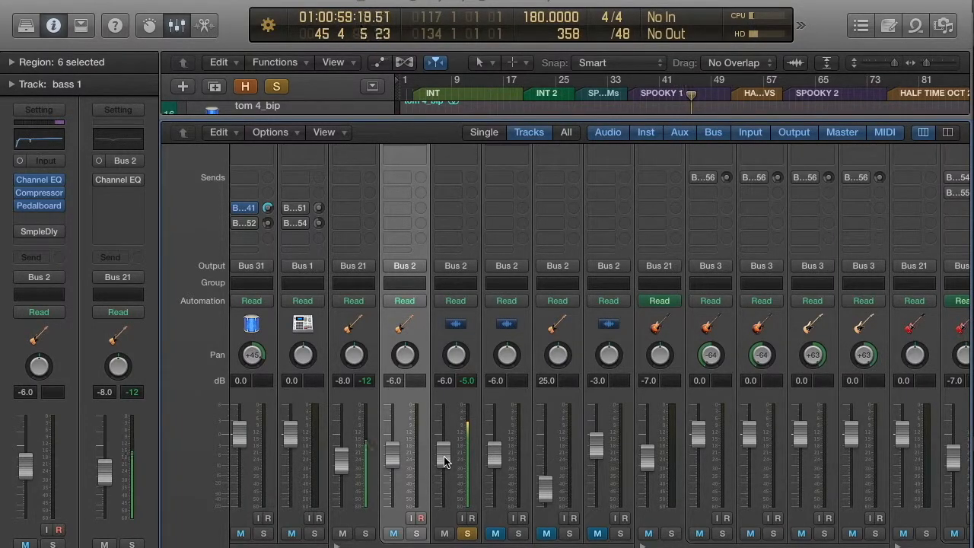
drag(445, 462, 444, 487)
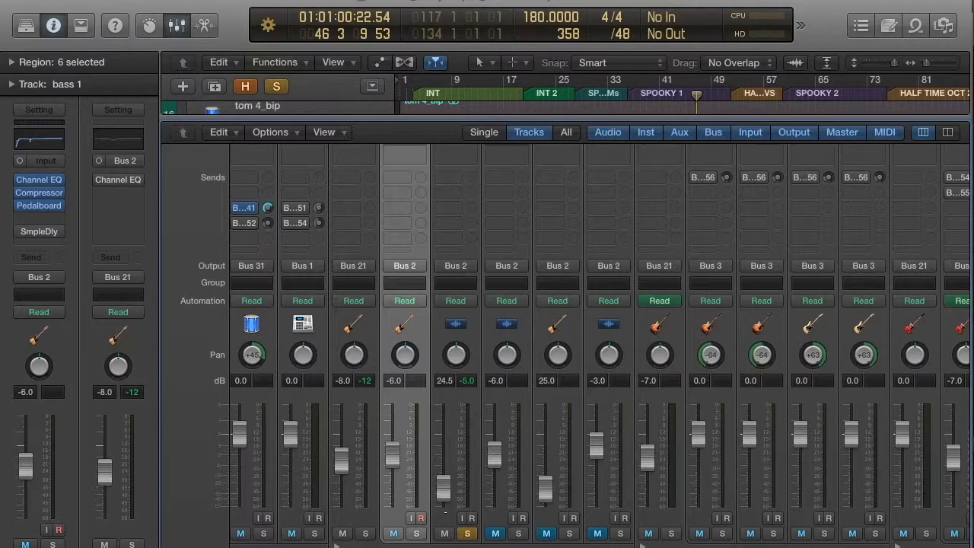
drag(444, 486, 444, 489)
Step: Place the playhead at bar 37 in the arrangement's SPOOKY 1 section and return to the mixer
key(x)
drag(600, 335, 744, 426)
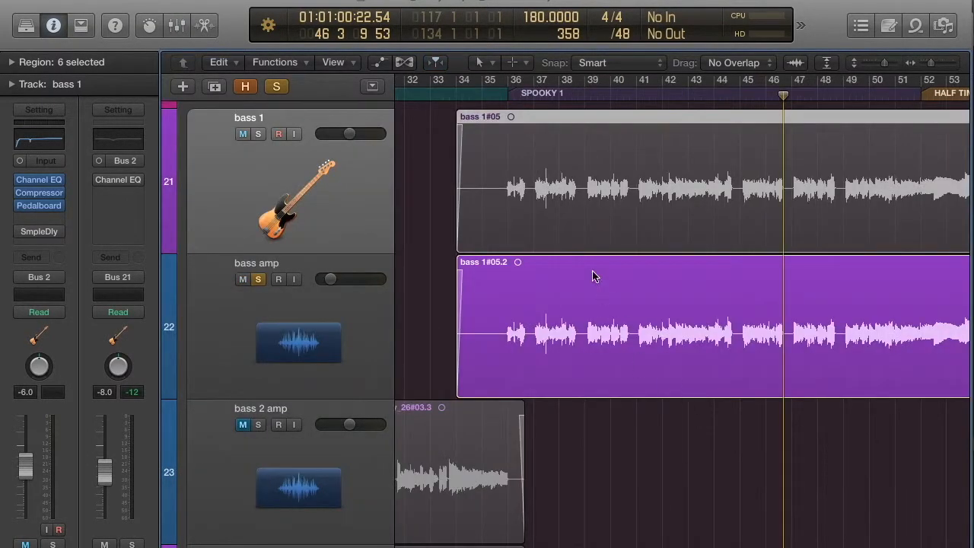
click(534, 93)
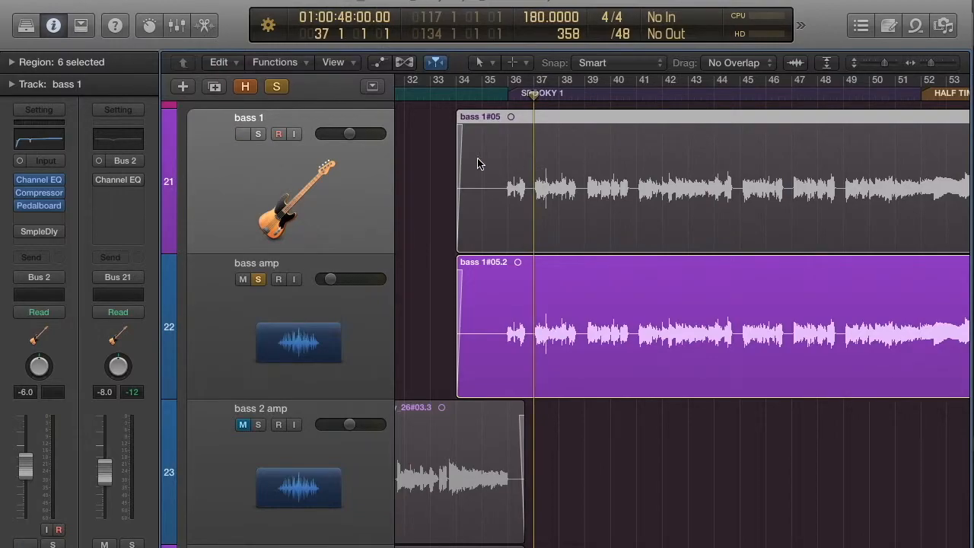
key(x)
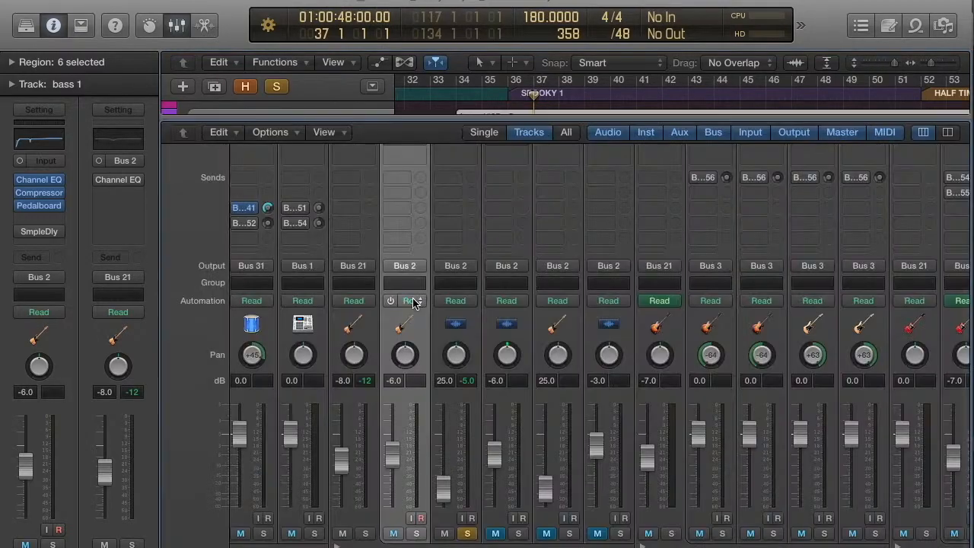
Step: Solo the Bus 2 bass channel and blend in the bass amp during playback by raising its fader to -6.4 dB
click(366, 535)
key(space)
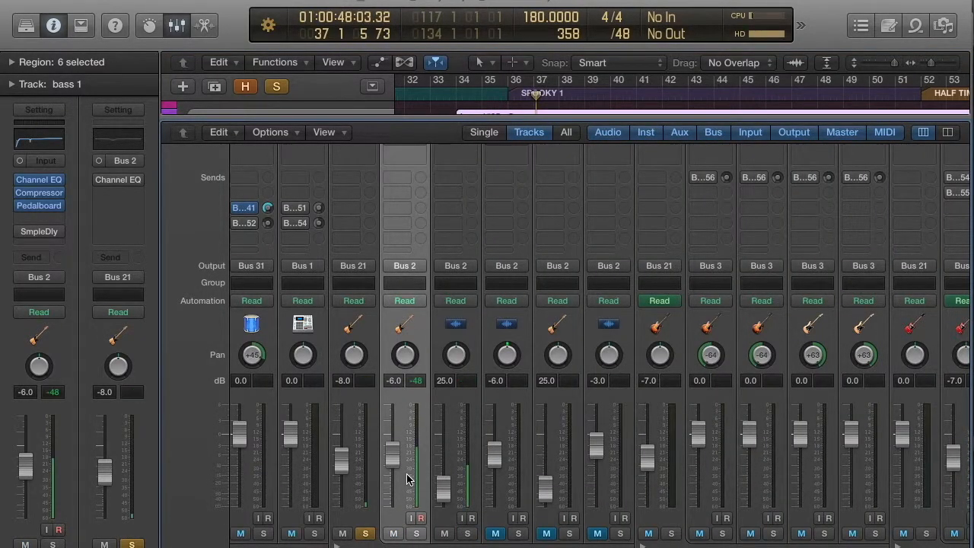
drag(440, 484, 442, 455)
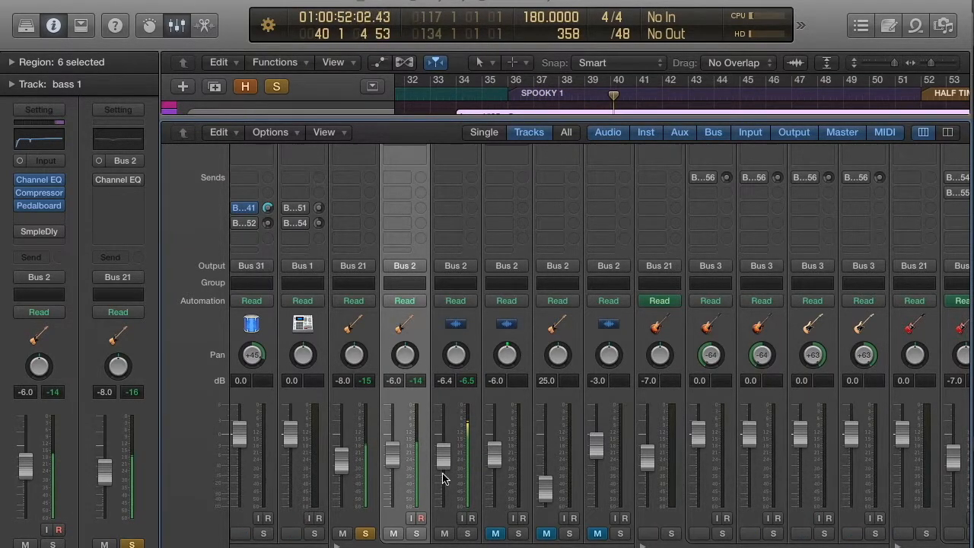
click(446, 533)
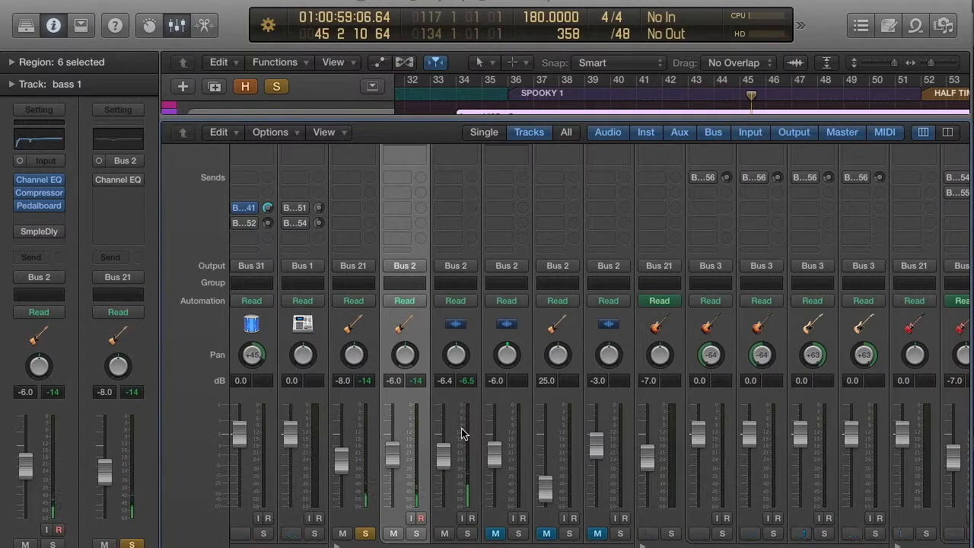
Step: Review the Space Designer cabinet settings on the bass amp channel and close the plug-in window
scroll(395, 368, up, 5)
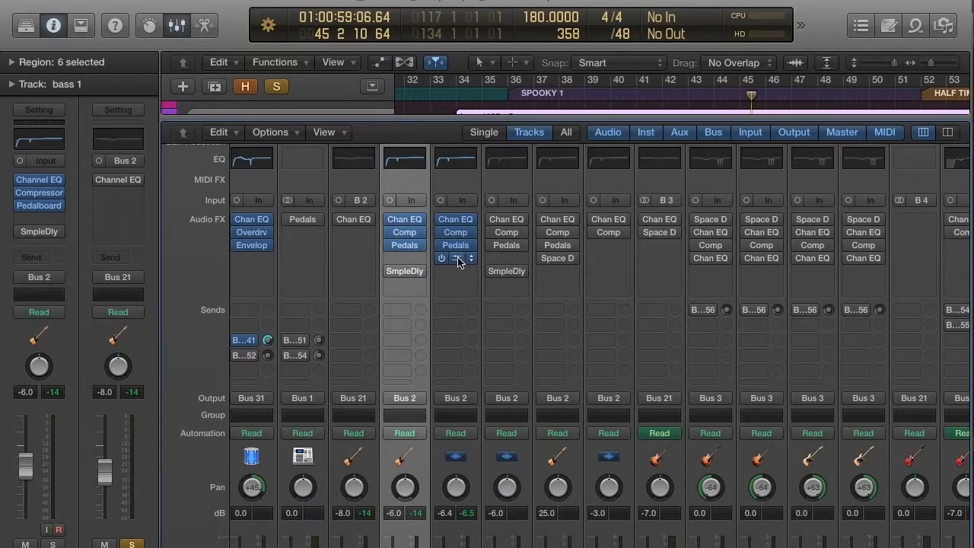
click(459, 258)
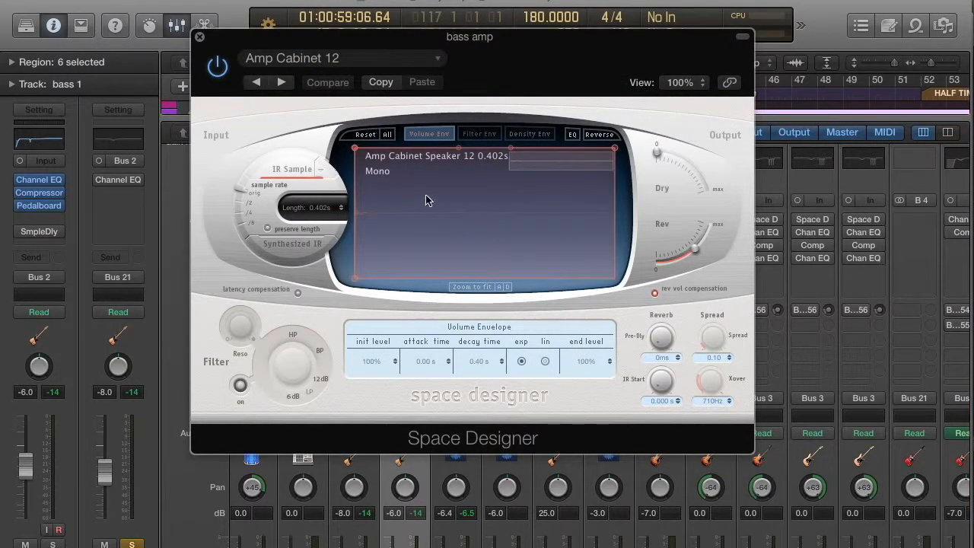
click(201, 37)
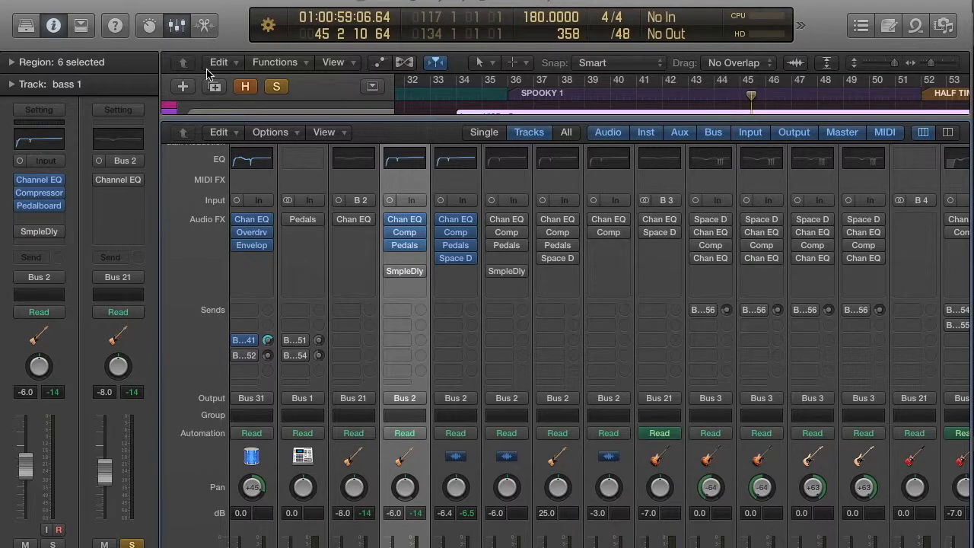
Step: Compare the timing of the bass 1 and bass amp regions in the arrangement
key(x)
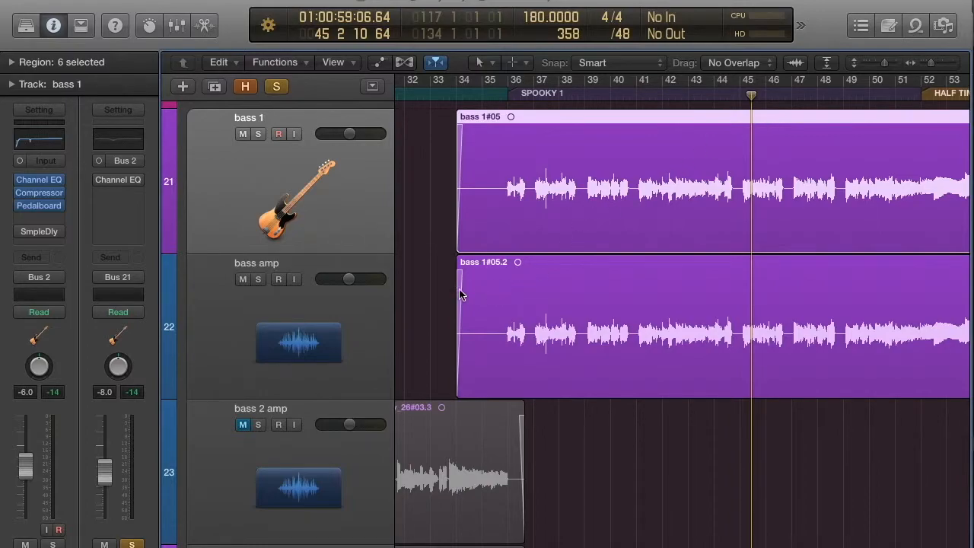
click(530, 282)
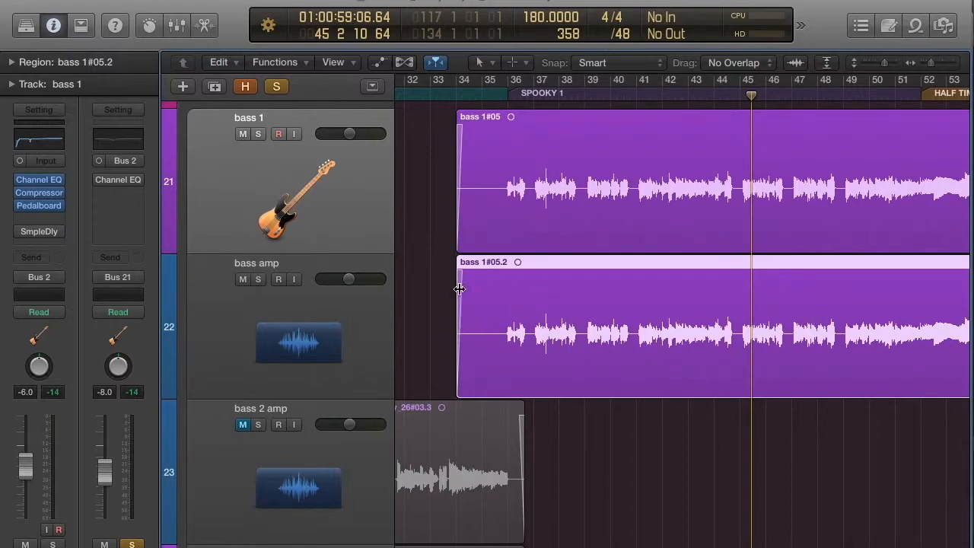
click(499, 216)
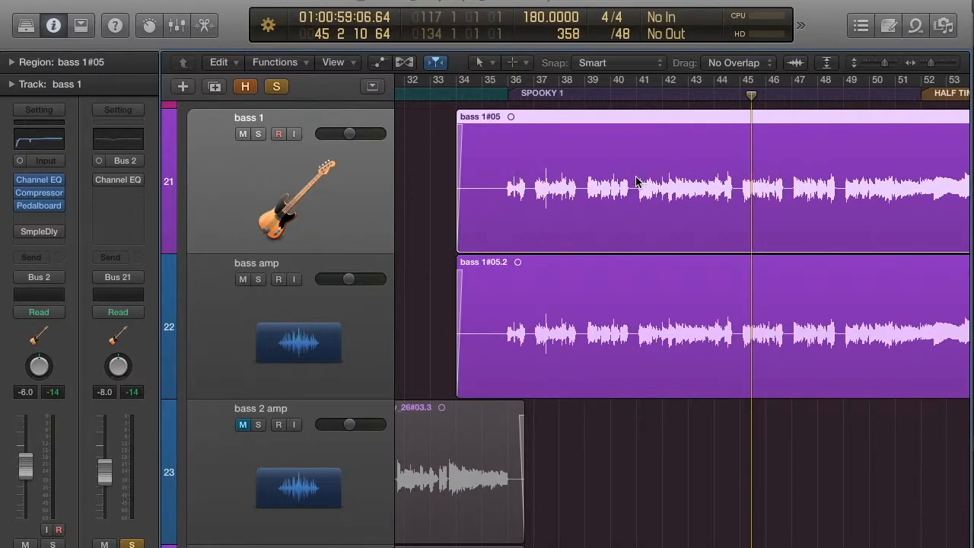
click(536, 293)
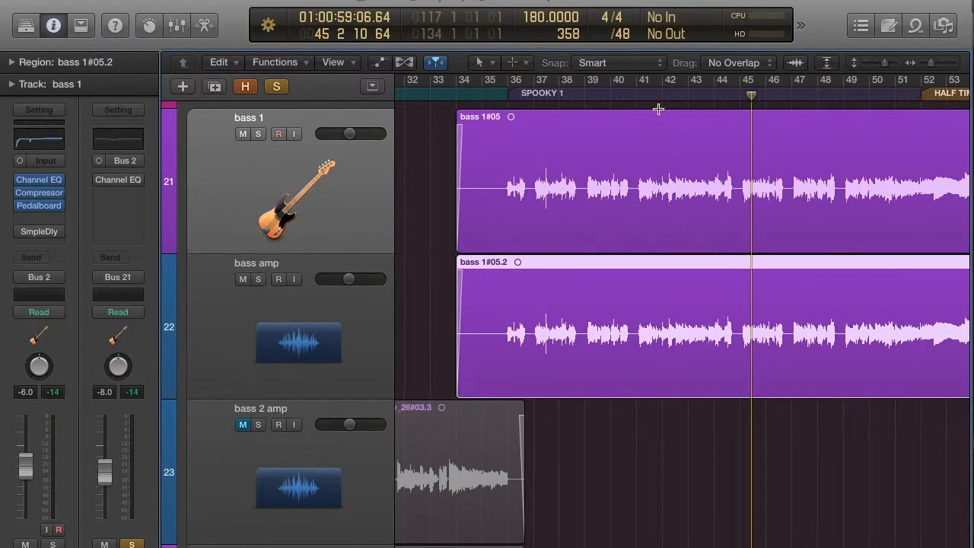
Step: Insert MeldaProduction's MAutoAlign in the empty effect slot below SmpleDly on the bass 1 channel
key(x)
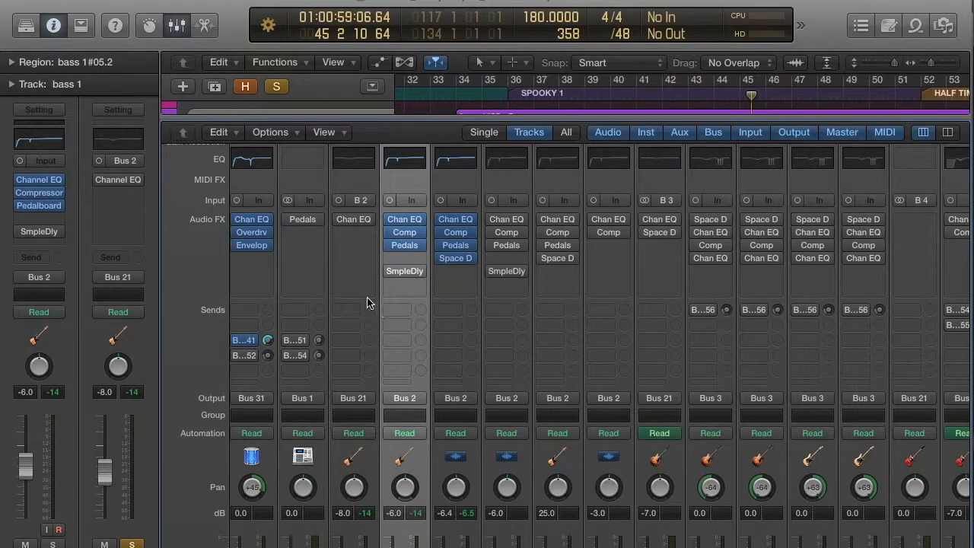
click(416, 281)
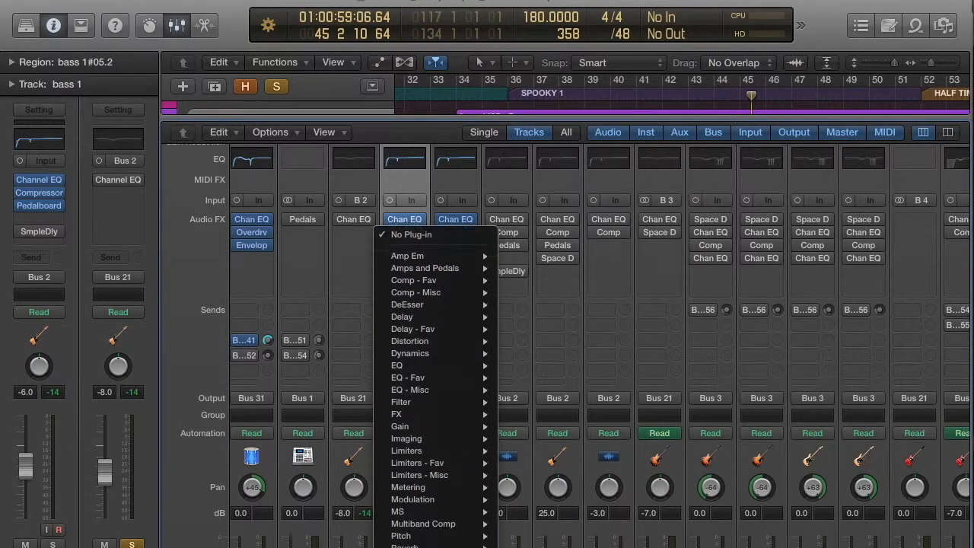
mouse_move(434, 545)
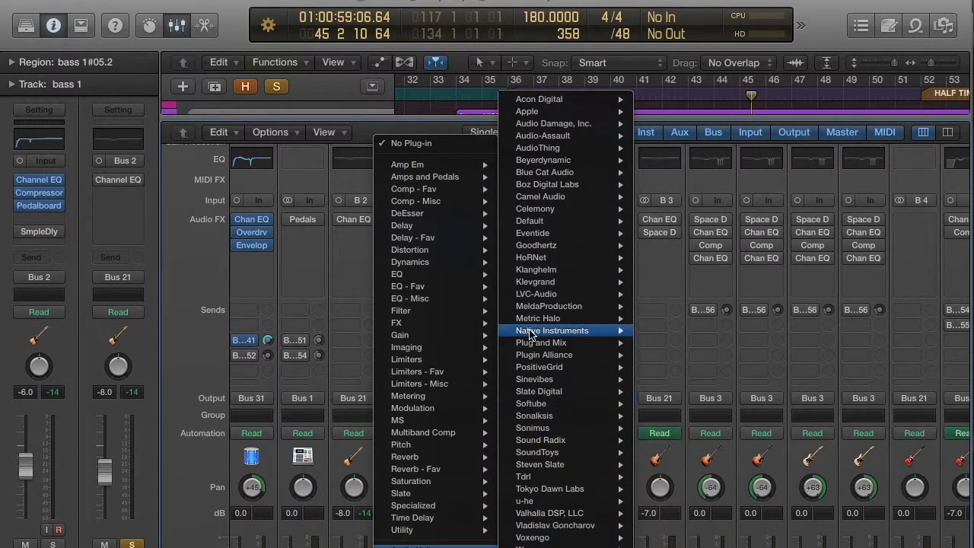
mouse_move(555, 306)
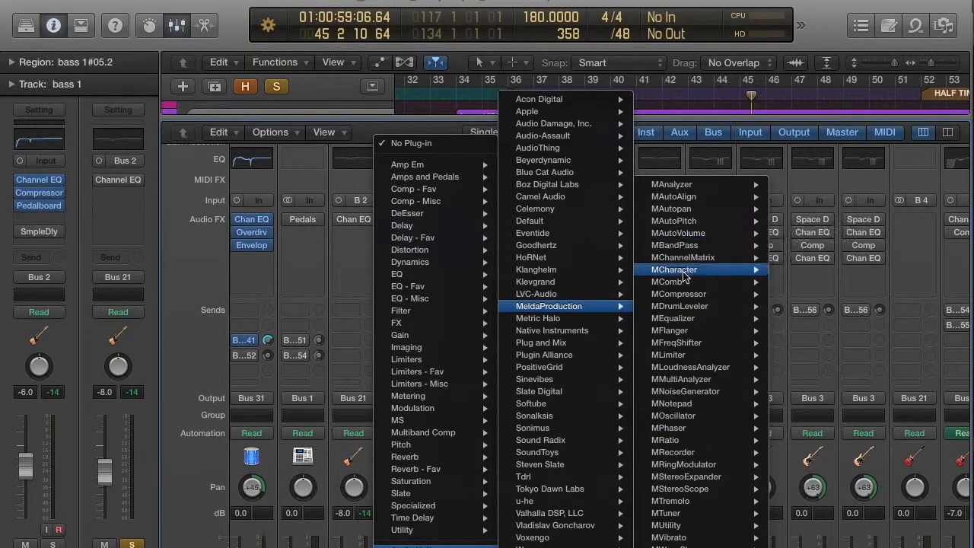
mouse_move(677, 228)
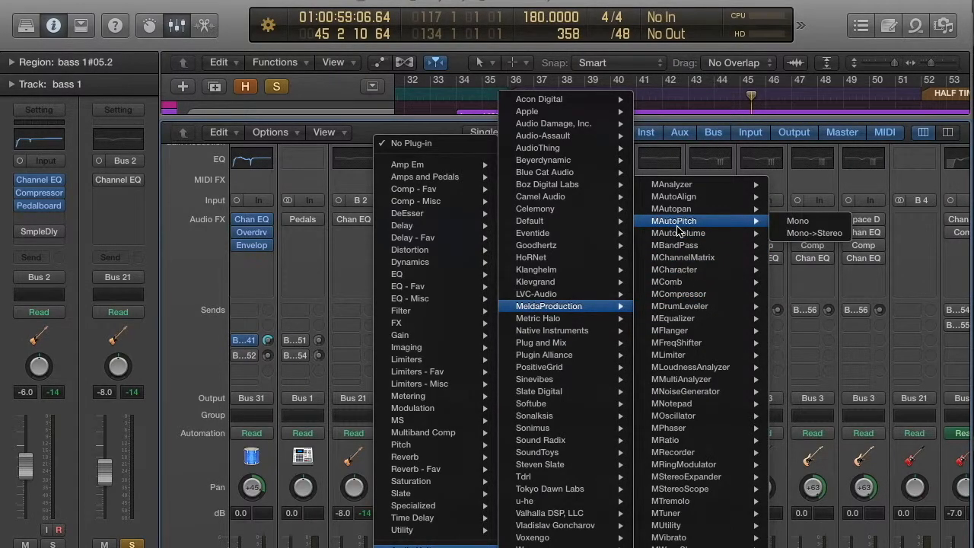
click(679, 197)
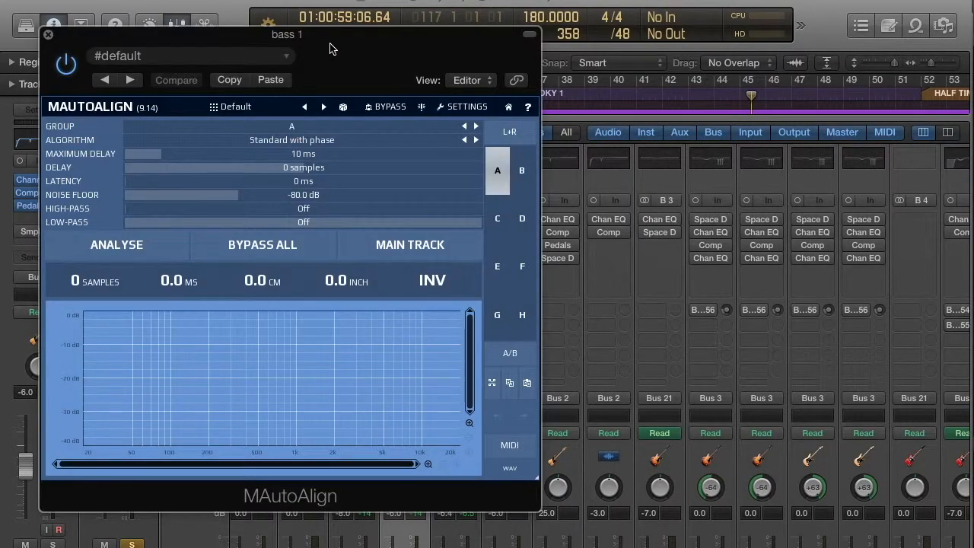
Step: Set the MAutoAlign group on bass 1 to B and hide the plug-in window
drag(330, 48, 495, 55)
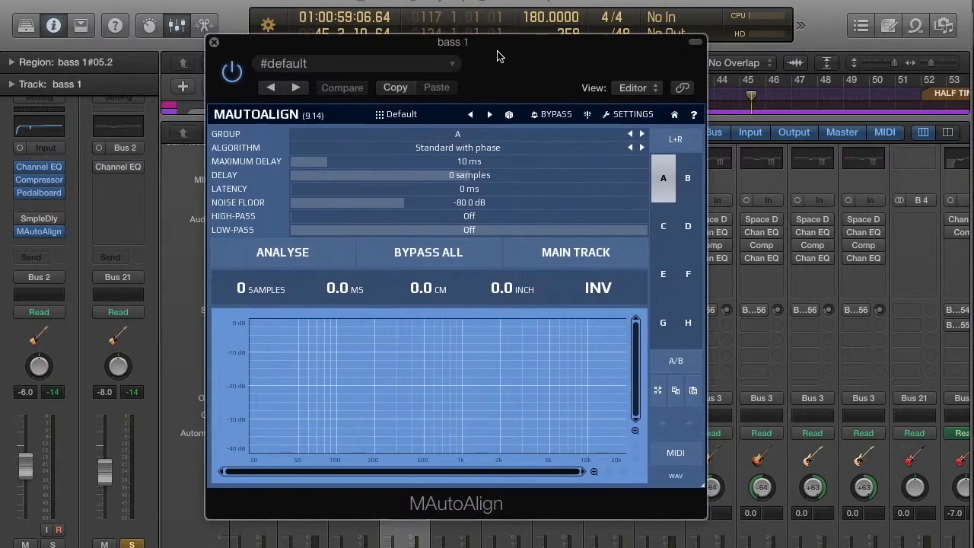
click(460, 138)
click(471, 256)
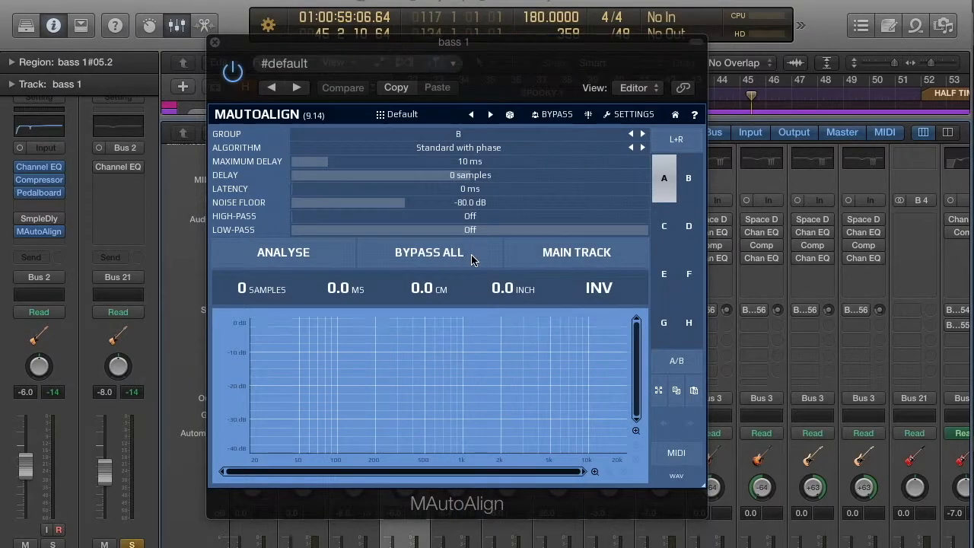
key(super+w)
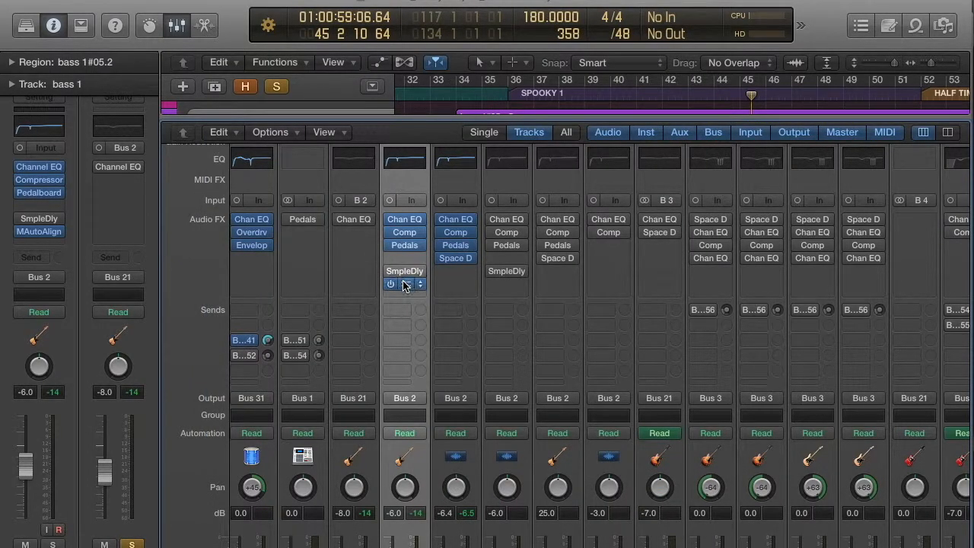
Step: Copy MAutoAlign from bass 1 to the matching effect slot on the bass amp channel
drag(407, 288, 456, 289)
scroll(450, 291, down, 1)
scroll(450, 291, down, 5)
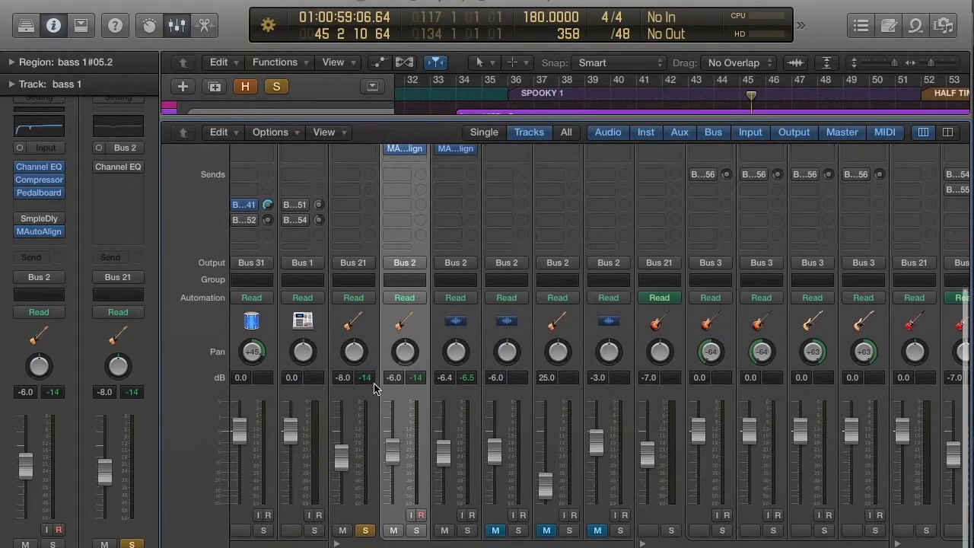
scroll(385, 272, up, 3)
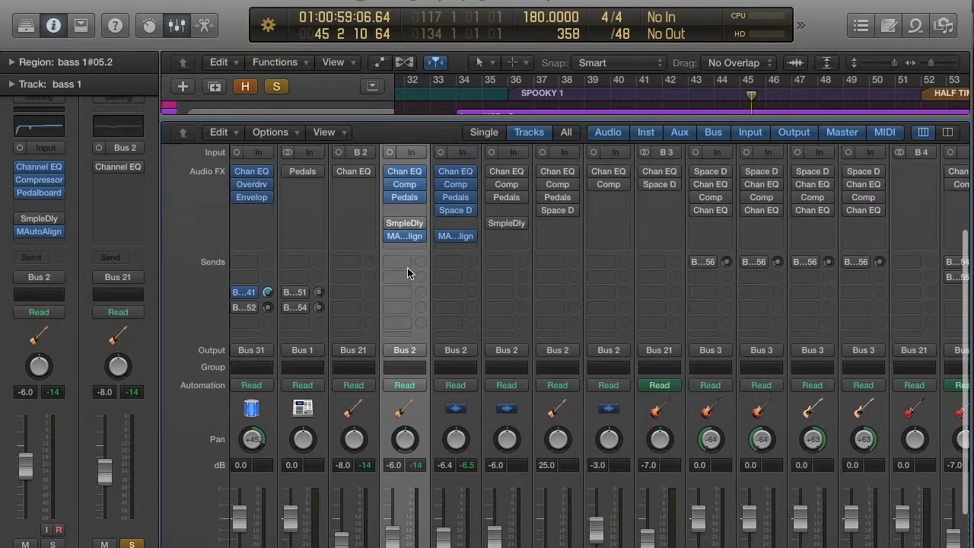
Step: Open MAutoAlign on the bass amp channel and analyse the group B alignment during playback
click(455, 236)
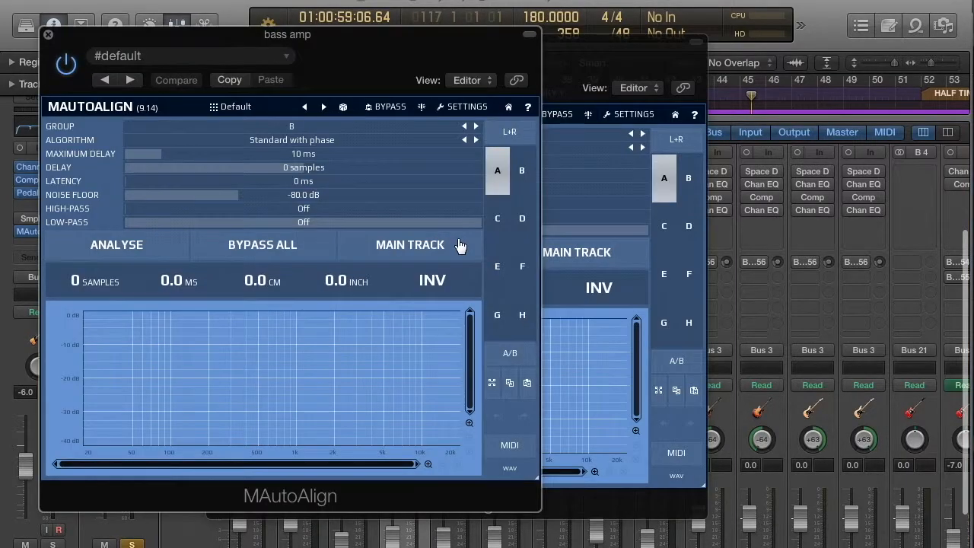
drag(326, 52, 581, 69)
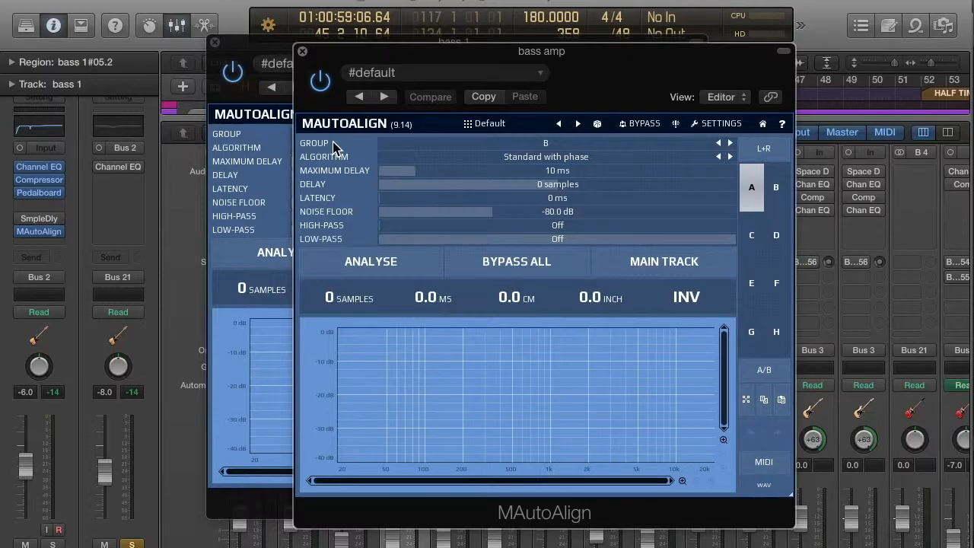
key(space)
click(383, 264)
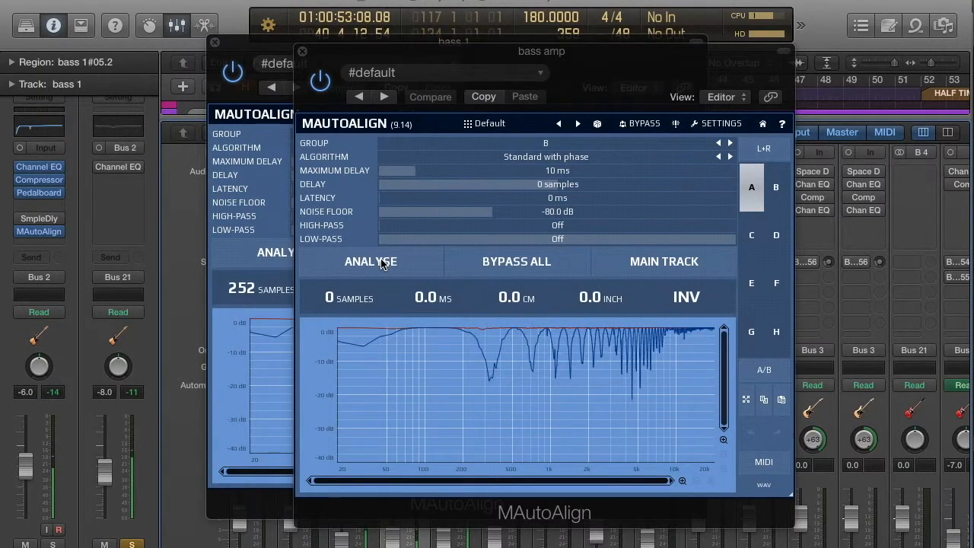
Step: Compare the aligned and unaligned bass by toggling Bypass All during playback, and close both MAutoAlign windows
click(490, 268)
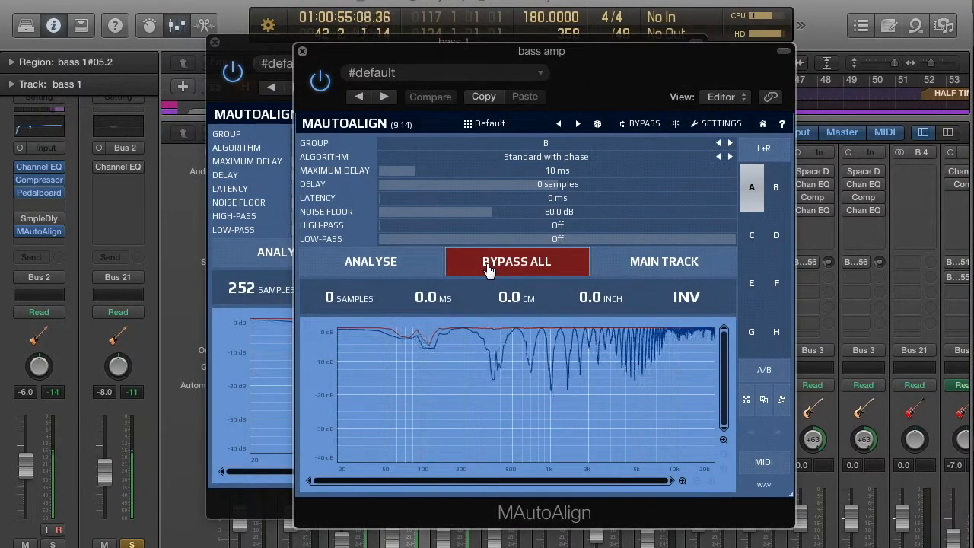
click(490, 267)
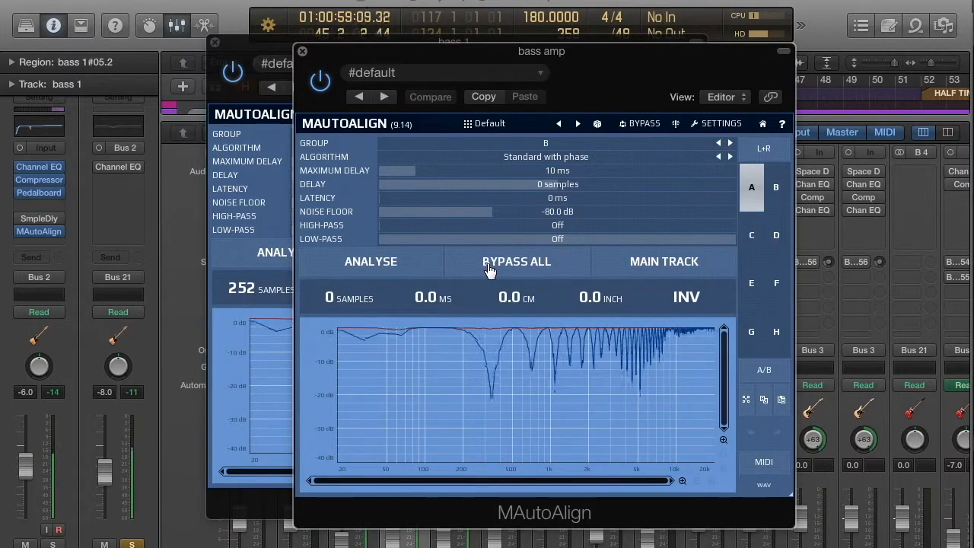
click(490, 267)
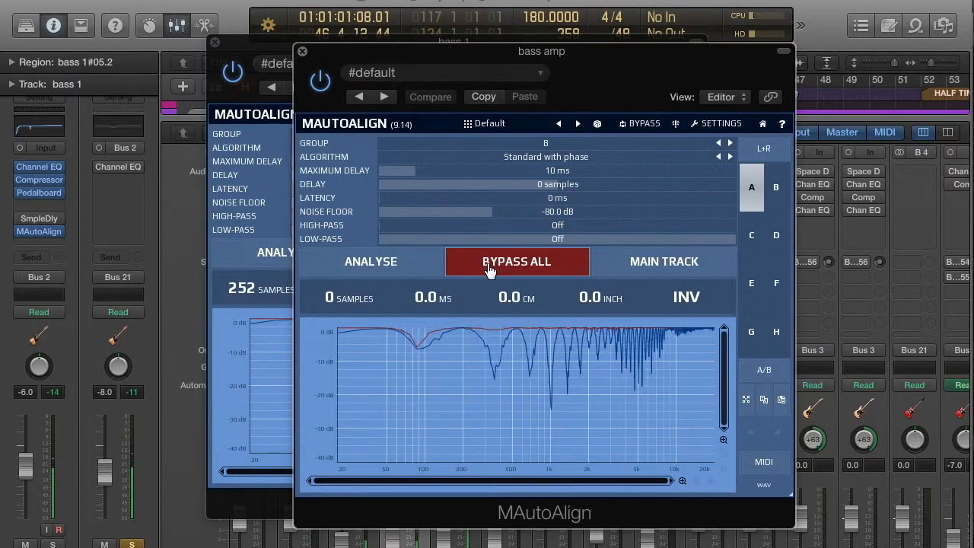
click(490, 268)
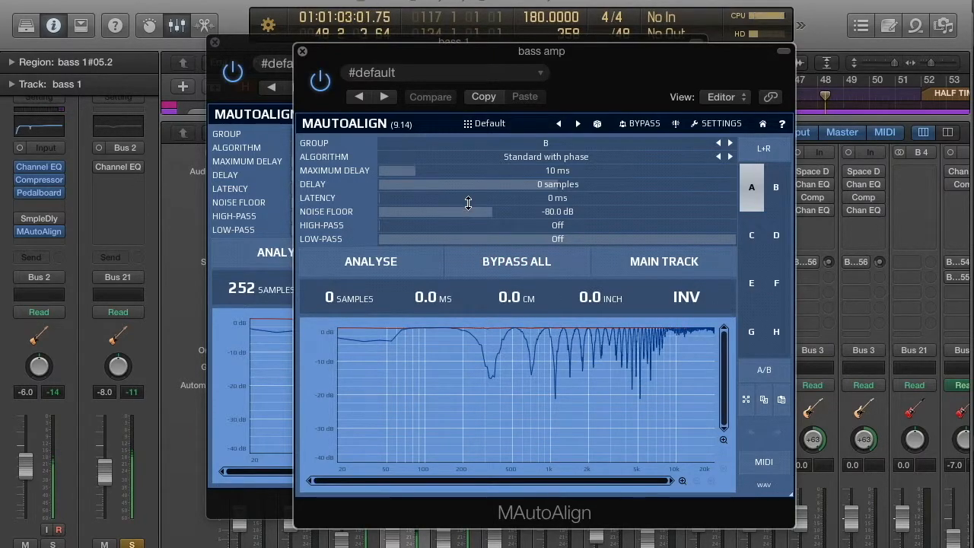
click(302, 51)
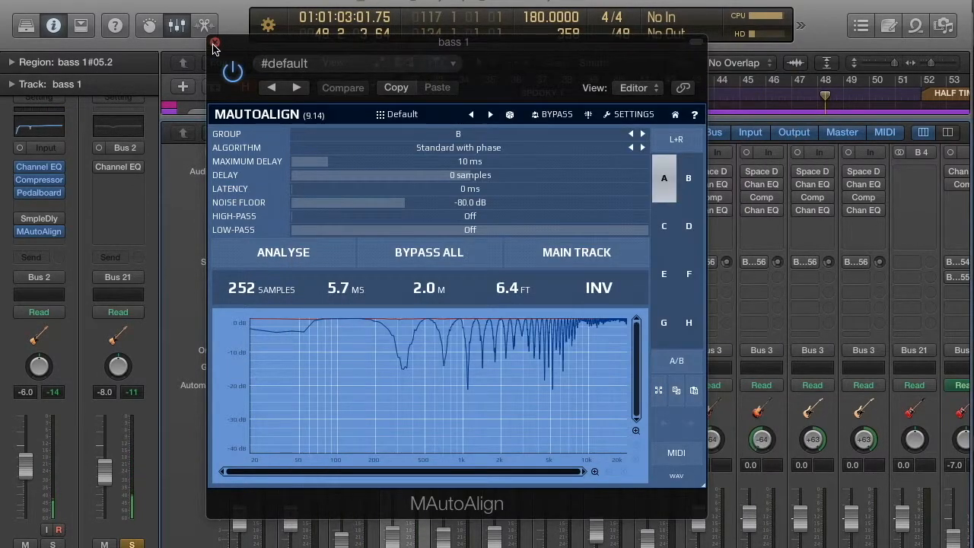
click(215, 43)
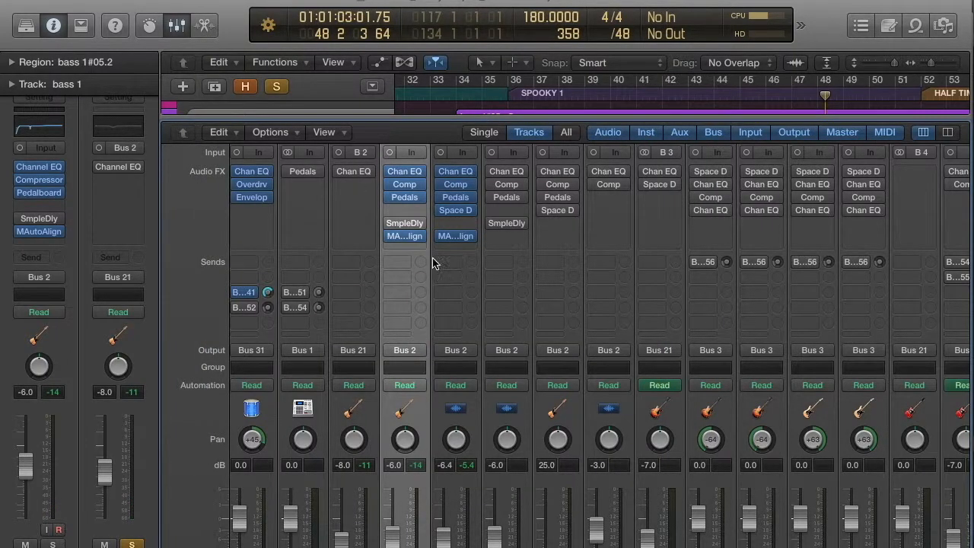
Step: Select the bass 1 and bass amp channels together and review the alignment readings in MAutoAlign on bass 1
scroll(435, 265, down, 5)
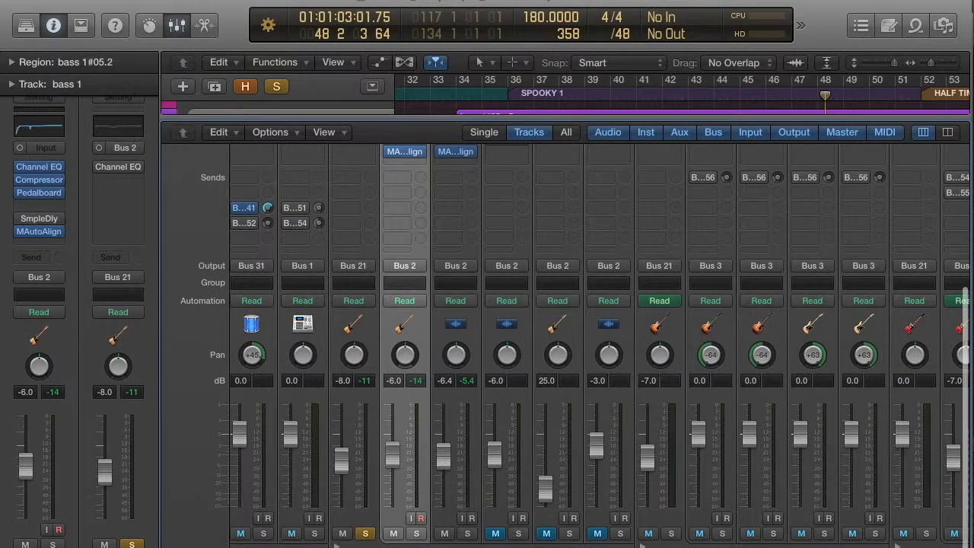
shift+click(466, 545)
scroll(398, 207, up, 1)
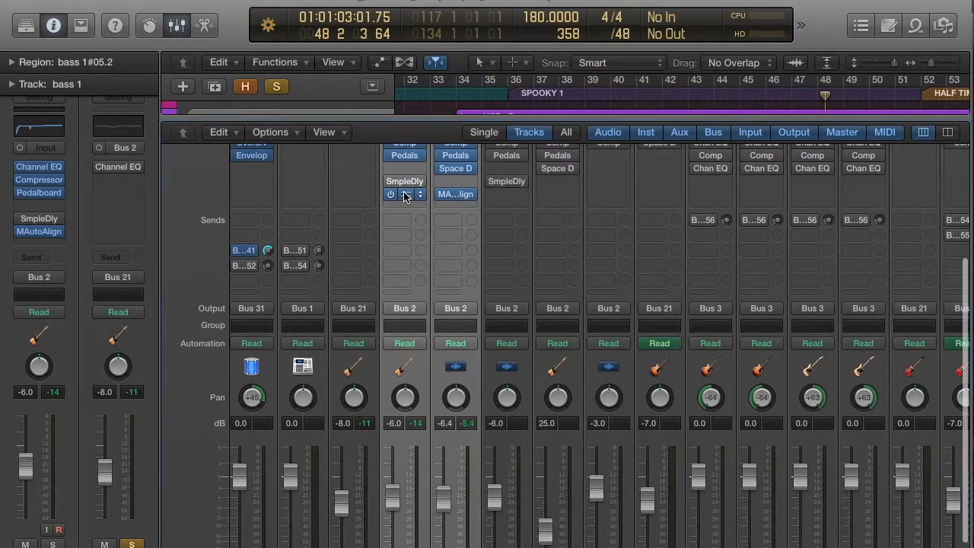
click(404, 192)
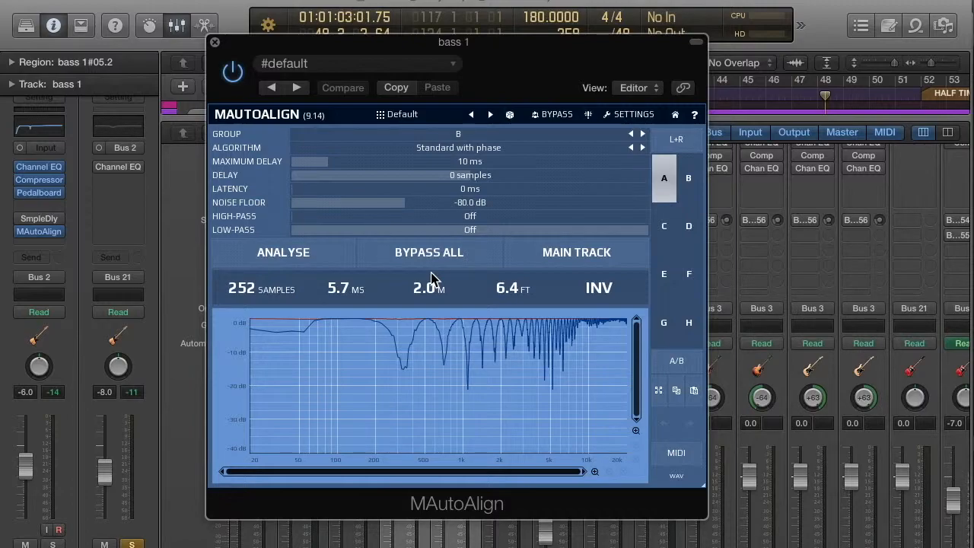
key(super+w)
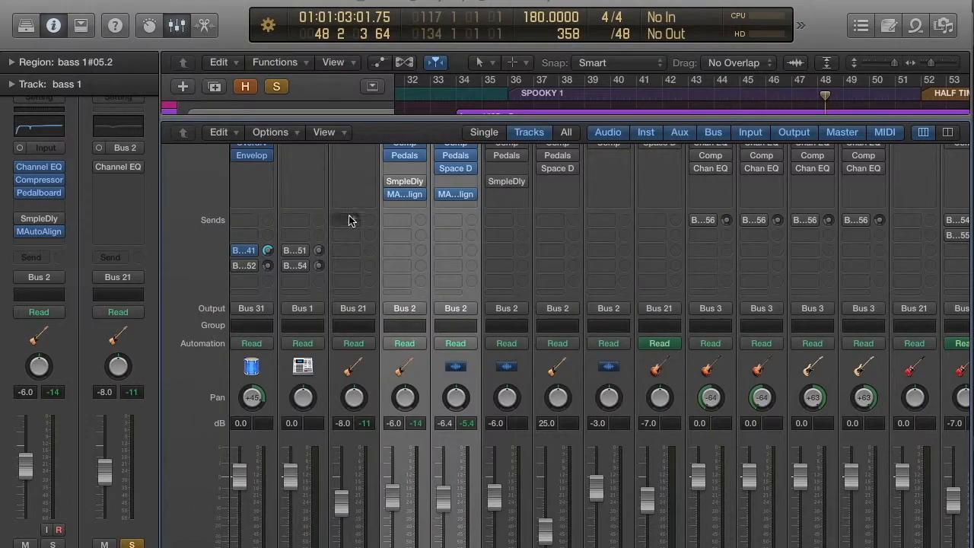
Step: Compare the Sample Delay setting on bass 1 with its MAutoAlign reading, and hide the plug-in windows
click(408, 183)
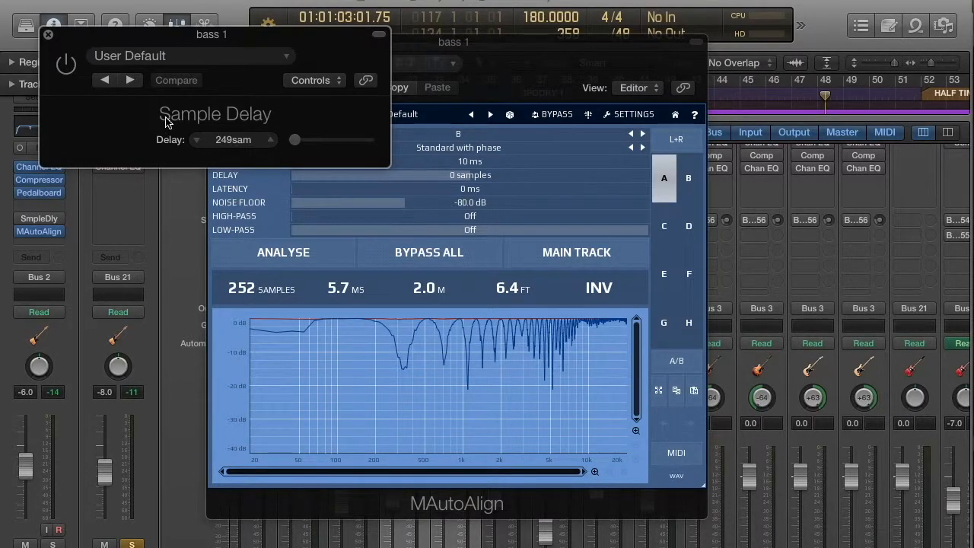
click(48, 35)
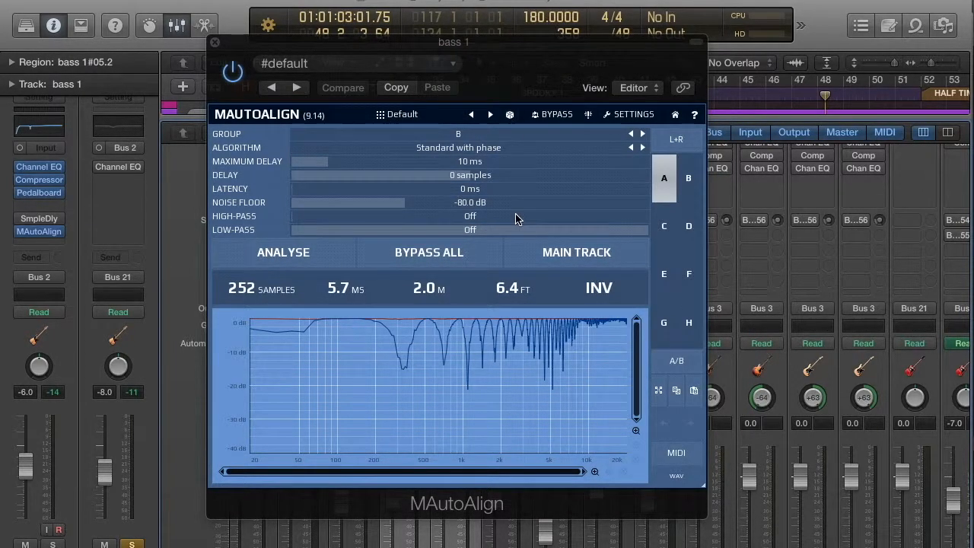
key(super+w)
scroll(535, 221, up, 3)
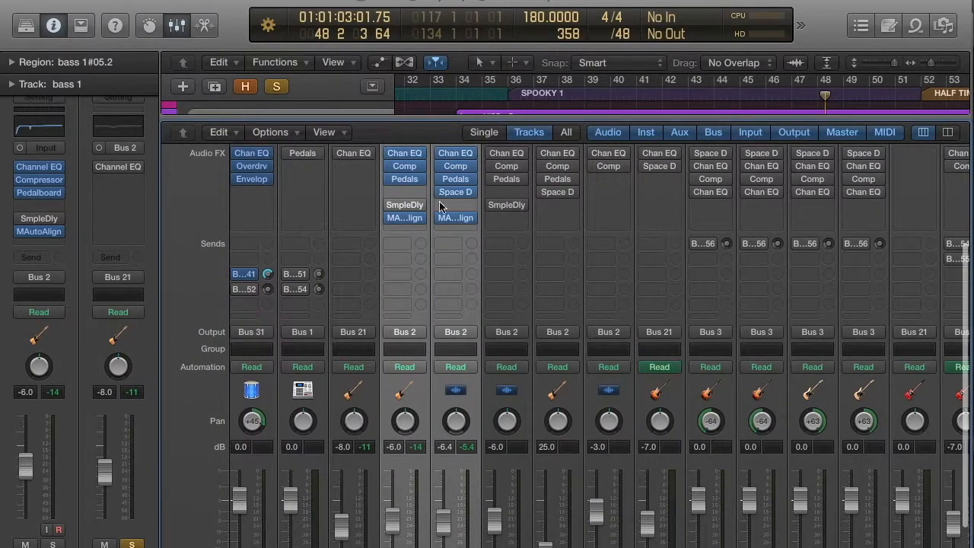
mouse_move(388, 206)
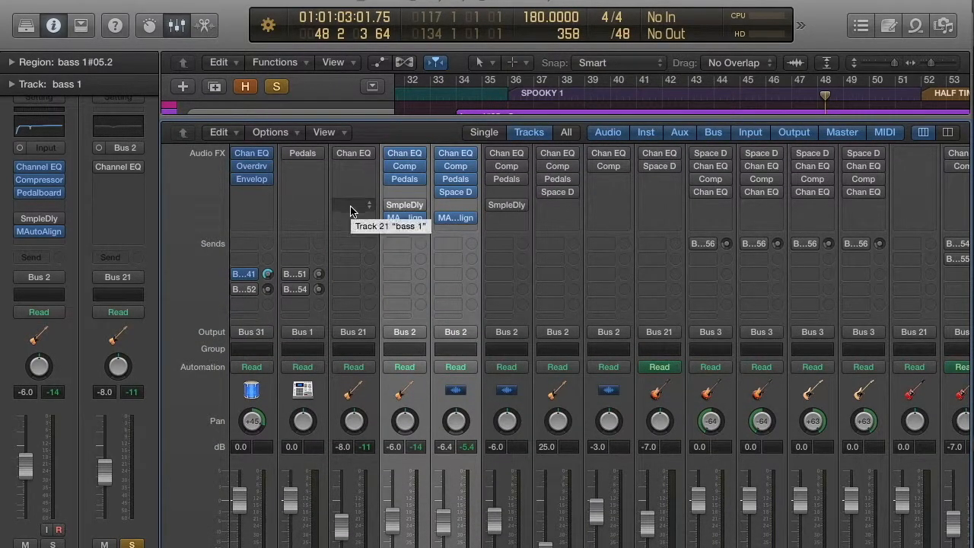
click(402, 225)
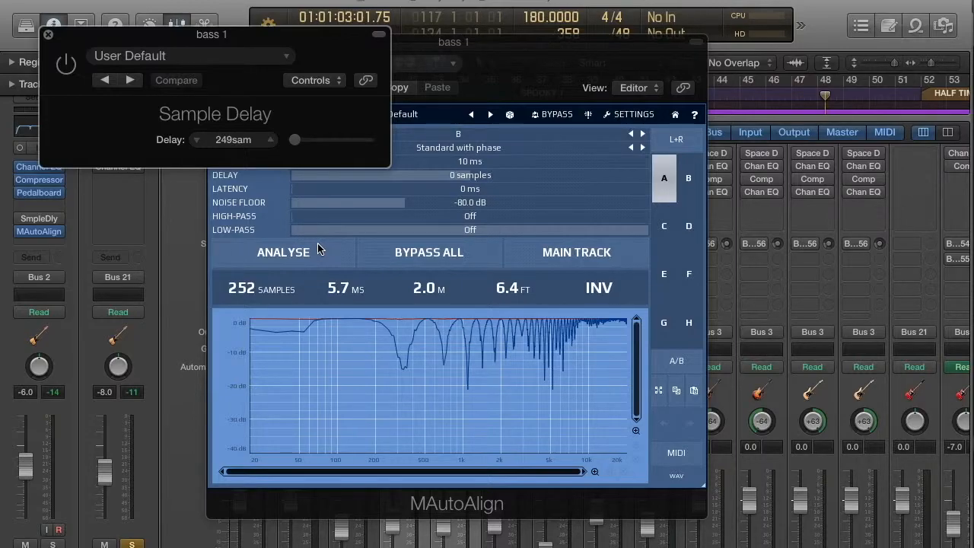
key(v)
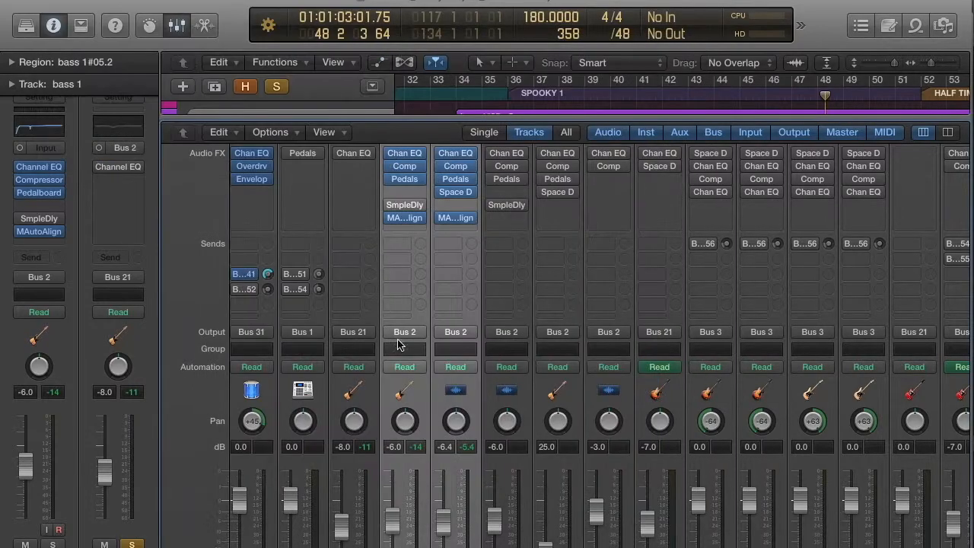
Step: Insert a Gain plug-in in the empty slot above MAutoAlign on the bass amp channel and try its Phase Invert option
click(445, 219)
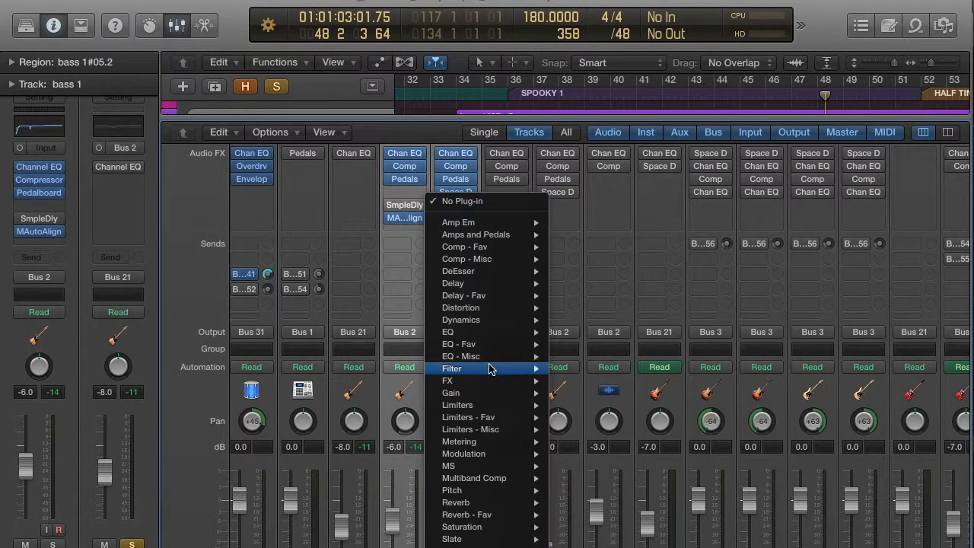
mouse_move(490, 370)
mouse_move(505, 395)
click(579, 404)
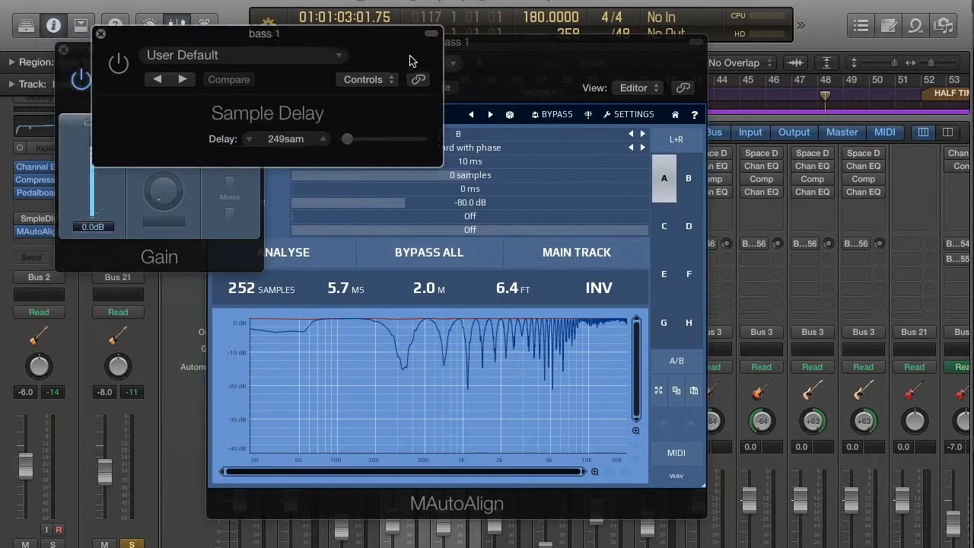
drag(151, 57, 572, 137)
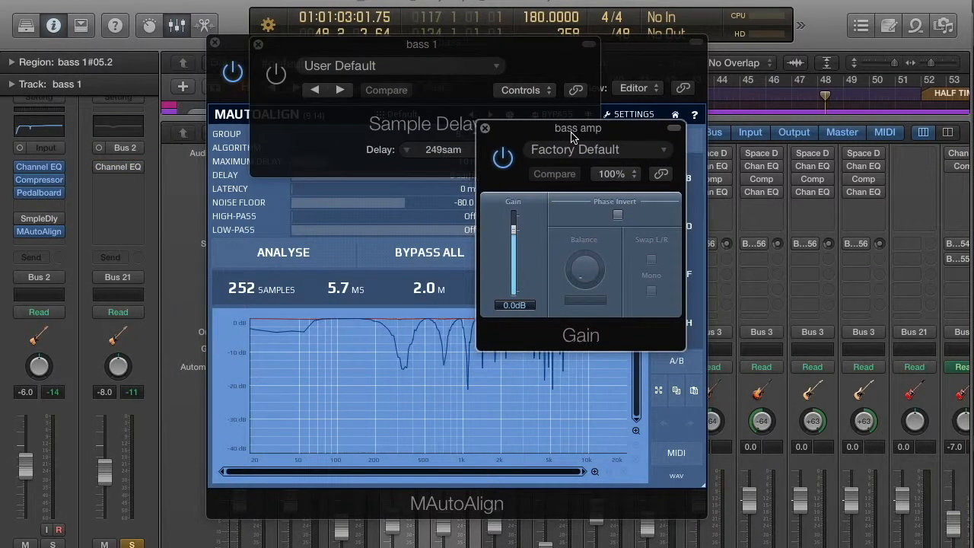
click(617, 216)
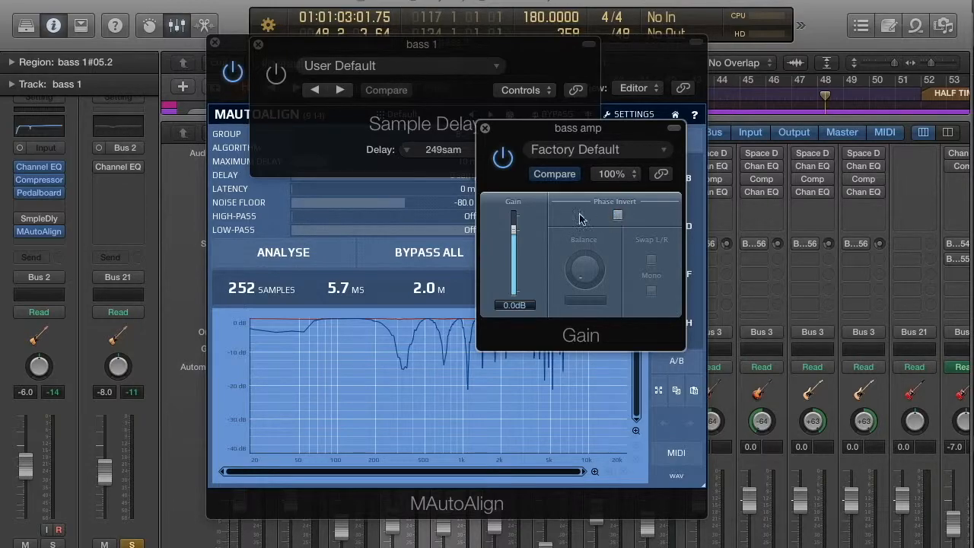
Step: Bypass MAutoAlign on both bass channels and compare the bass amp with Phase Invert on and off during playback
key(v)
mouse_move(456, 209)
key(v)
click(619, 219)
key(space)
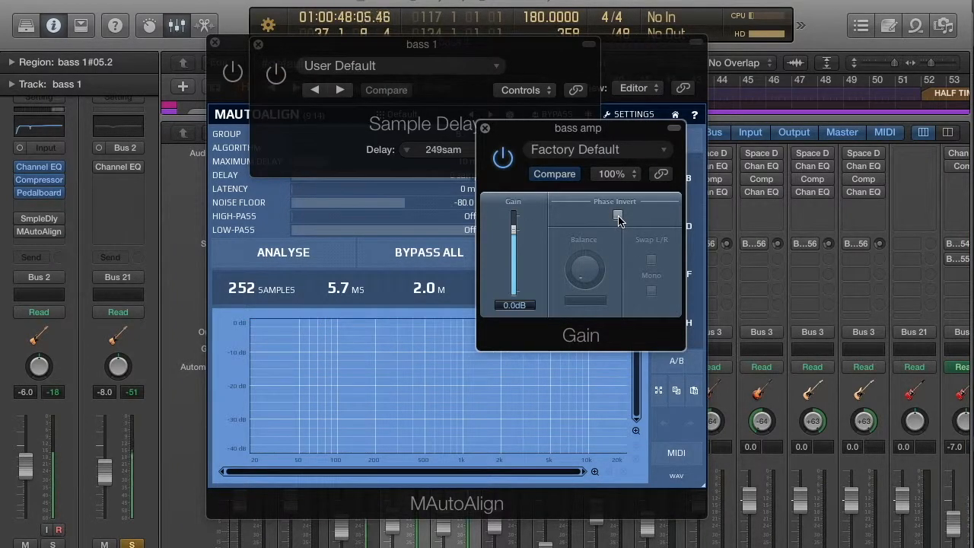
click(617, 216)
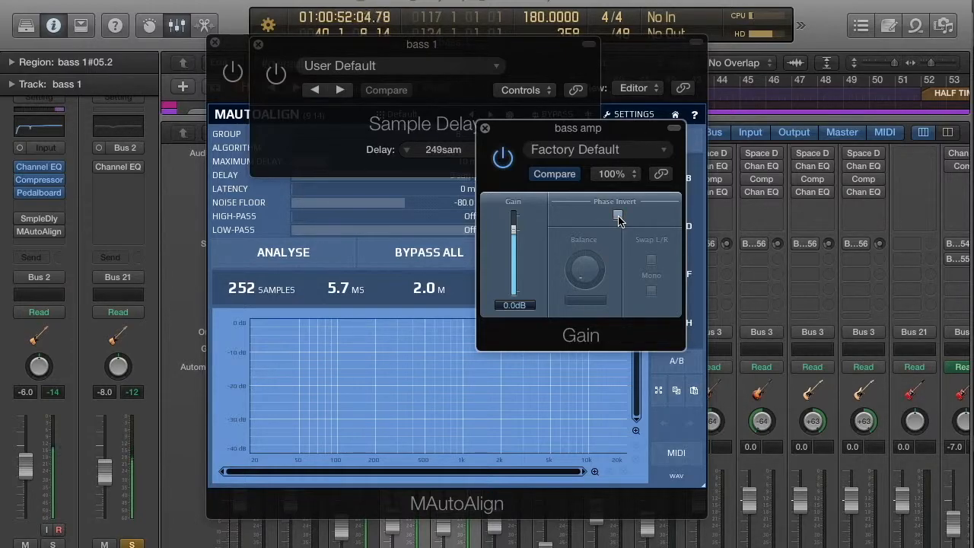
click(618, 217)
Step: Turn on Sample Delay on bass 1, audition it against the bass amp's Phase Invert during playback, and hide the plug-in windows
key(v)
key(v)
click(487, 55)
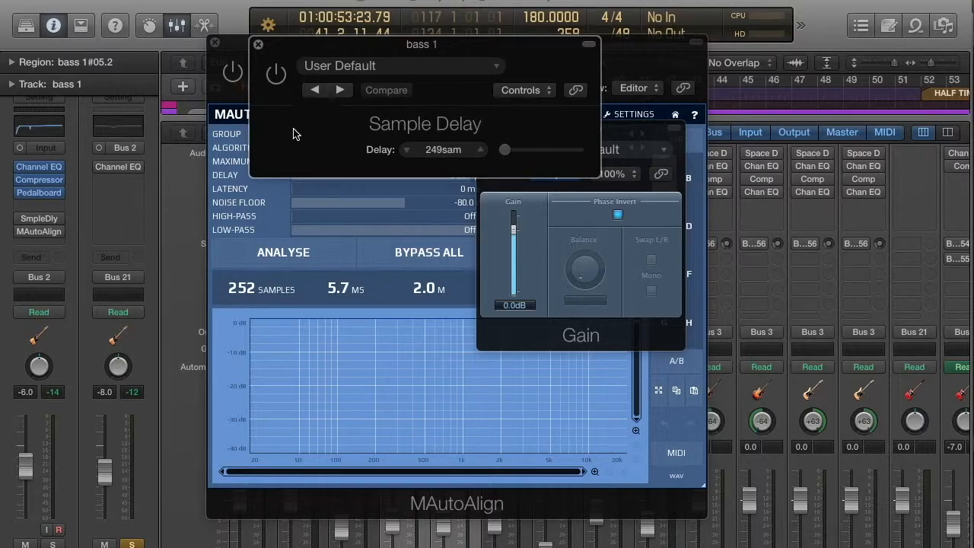
key(v)
key(v)
click(278, 75)
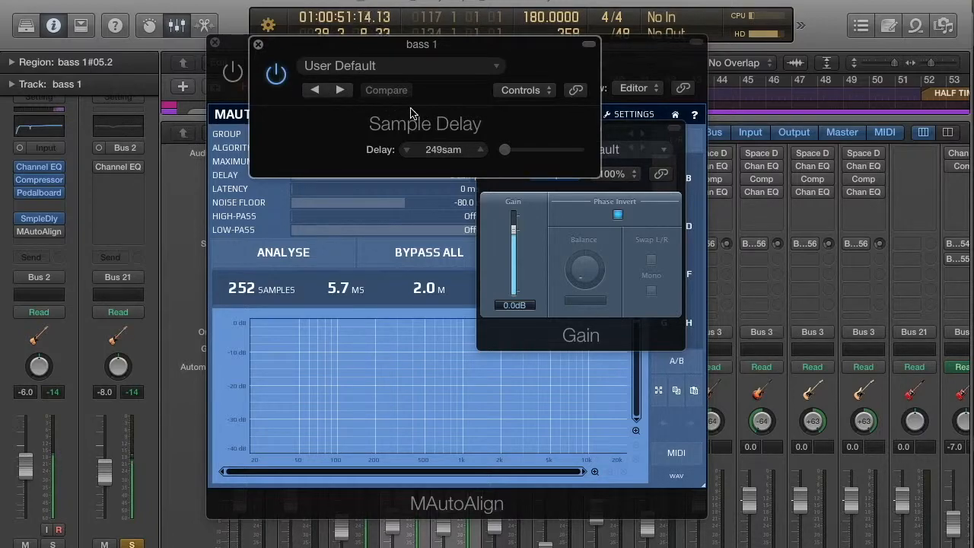
click(618, 217)
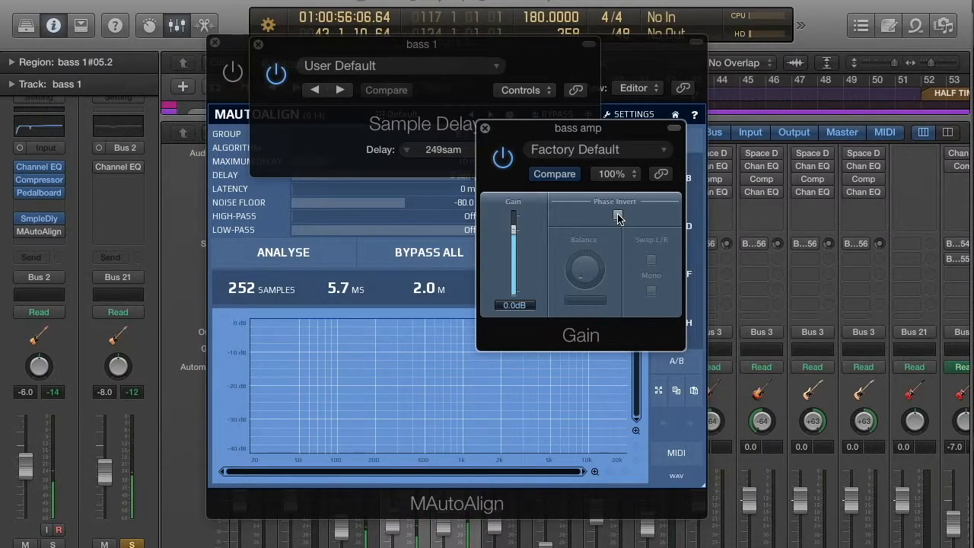
alt+click(485, 127)
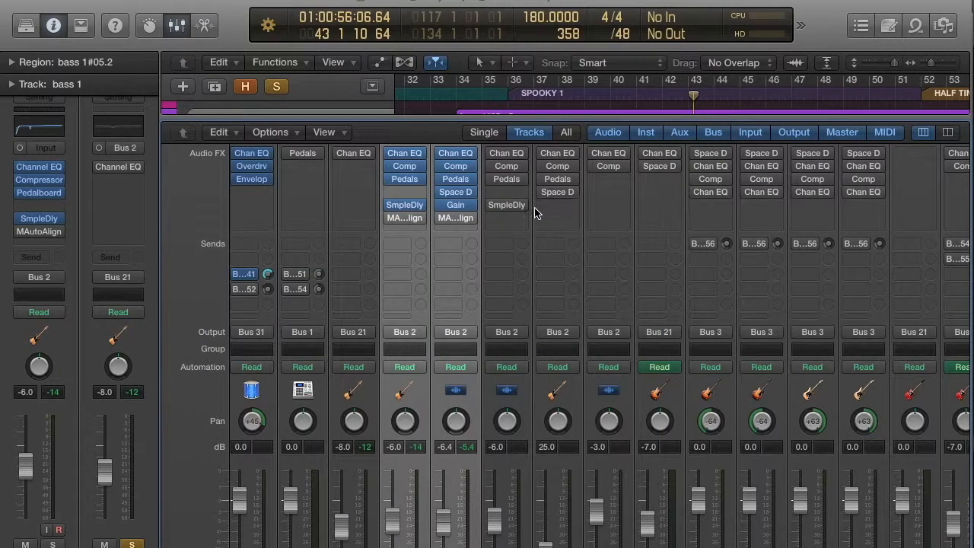
Step: Select only the bass amp channel and remove its Gain plug-in
click(472, 206)
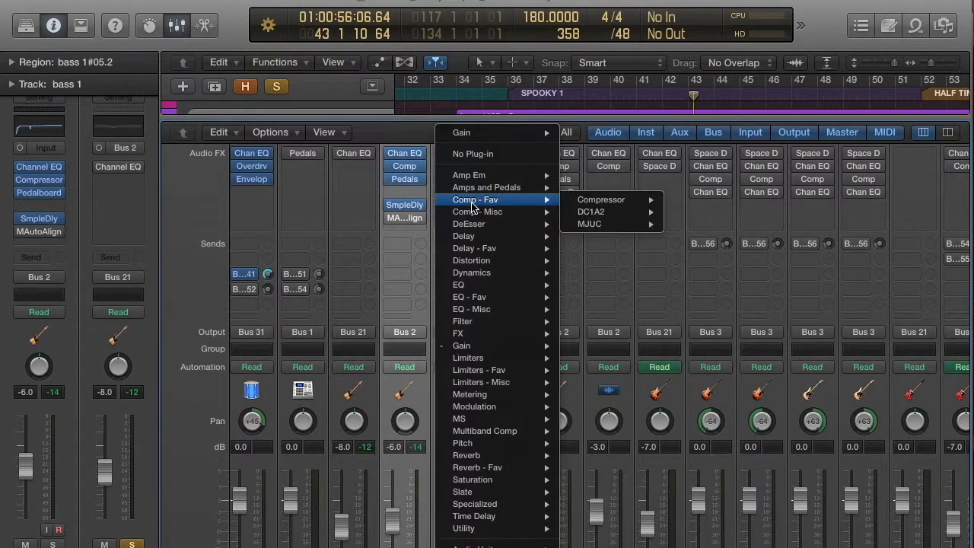
click(468, 153)
scroll(292, 210, down, 3)
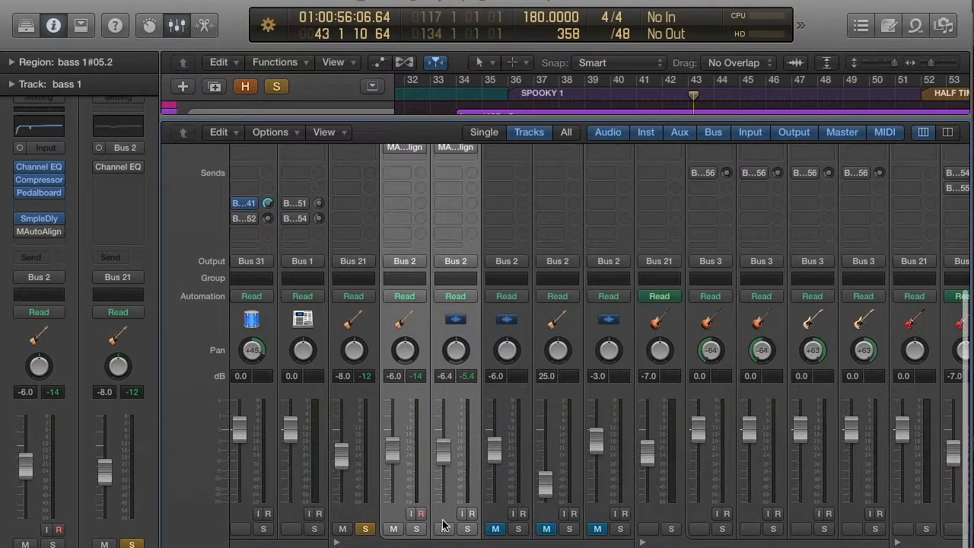
click(445, 304)
scroll(445, 304, up, 5)
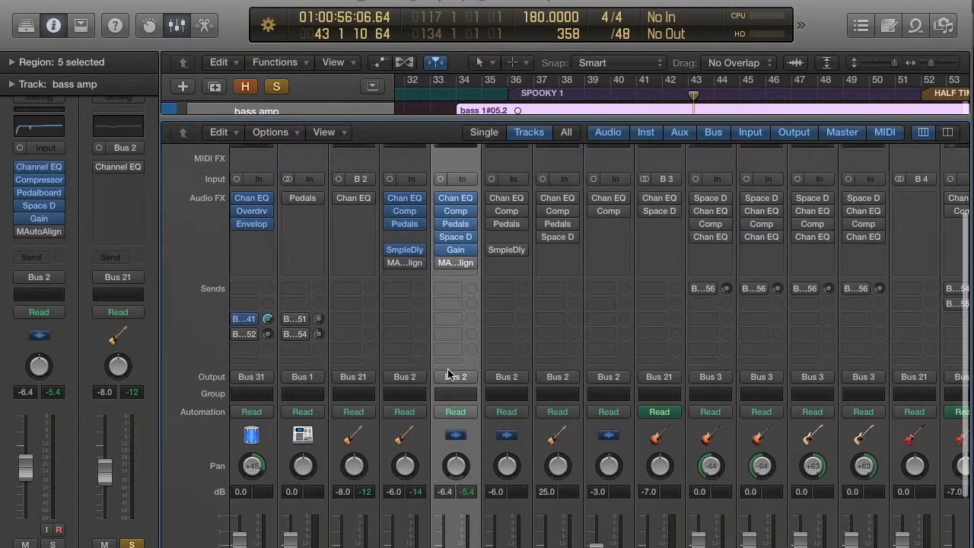
click(467, 282)
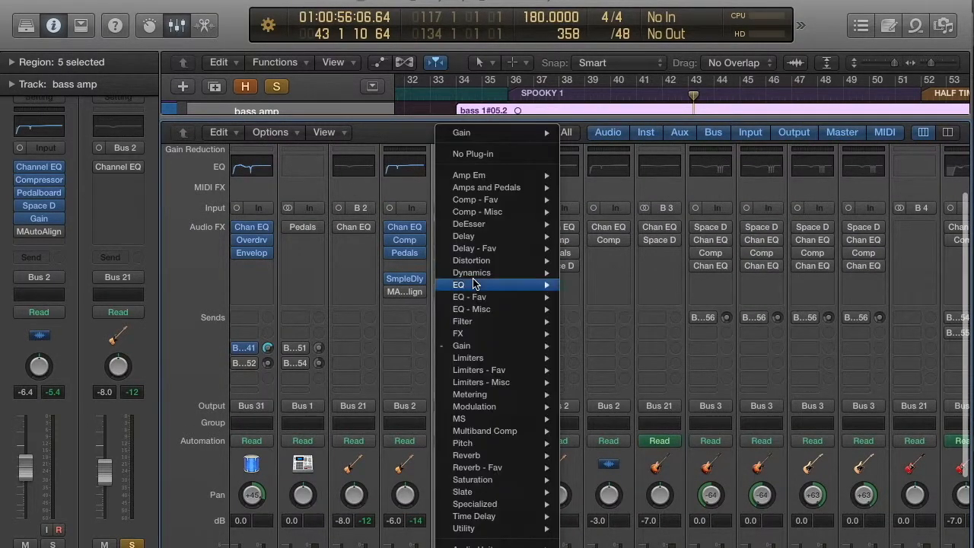
click(473, 155)
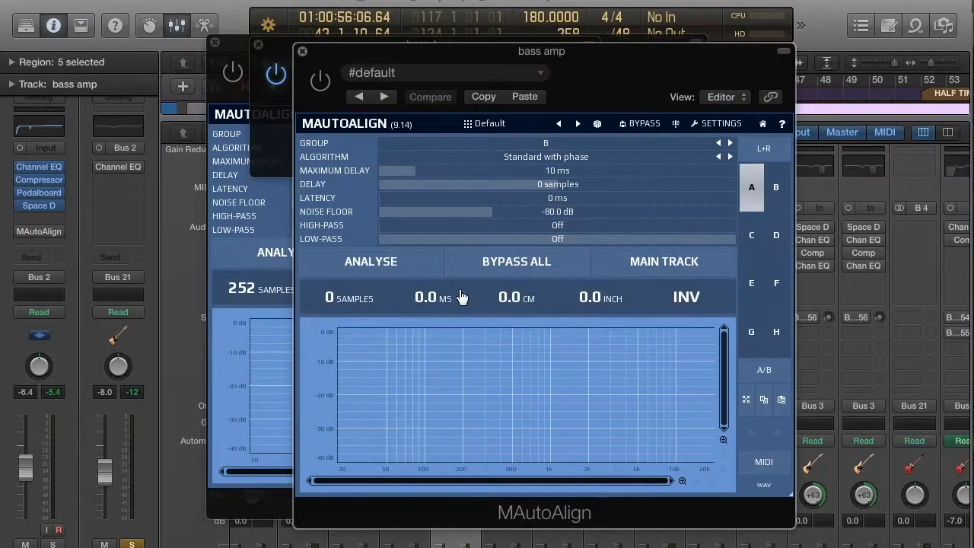
Step: Review MAutoAlign on the bass amp and bass 1 channels alongside Sample Delay, and close both MAutoAlign windows
click(460, 292)
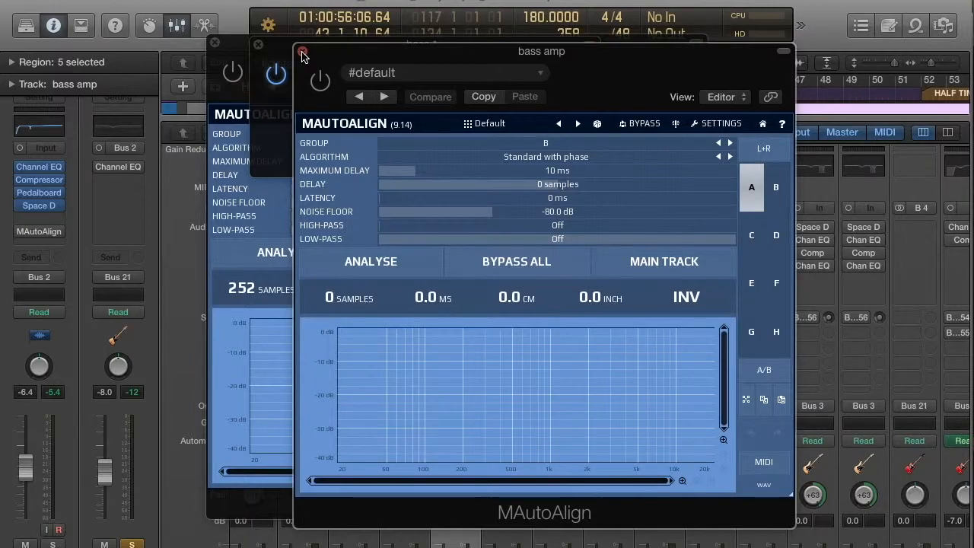
click(256, 319)
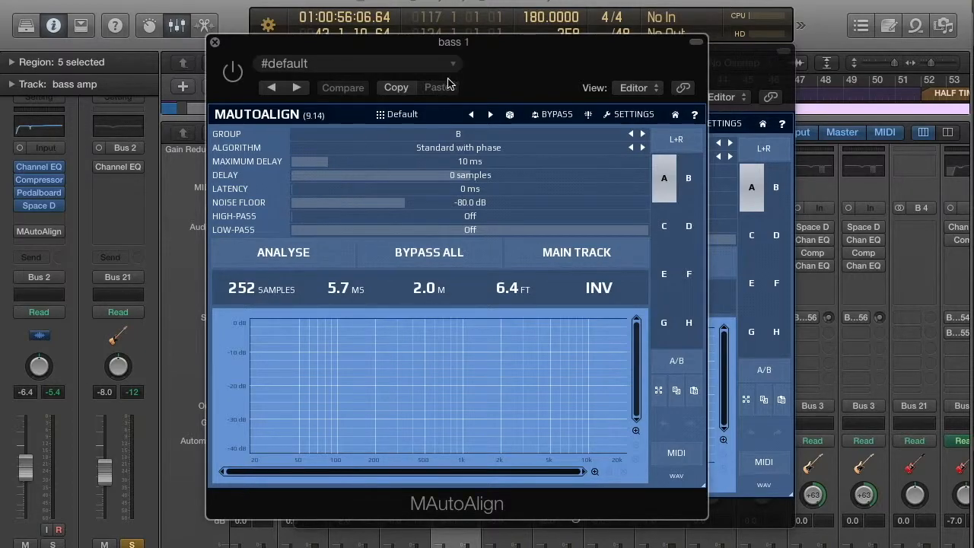
drag(238, 42, 381, 66)
click(277, 109)
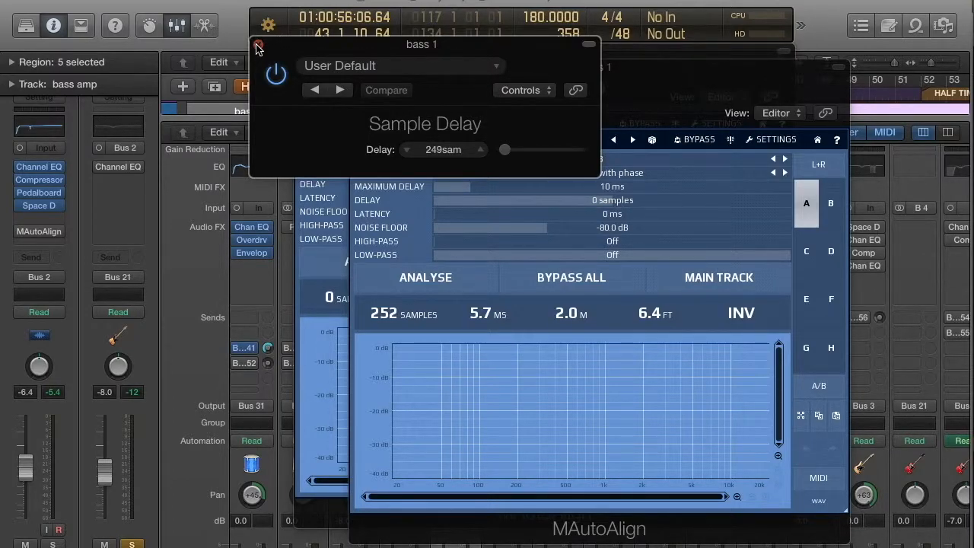
click(661, 112)
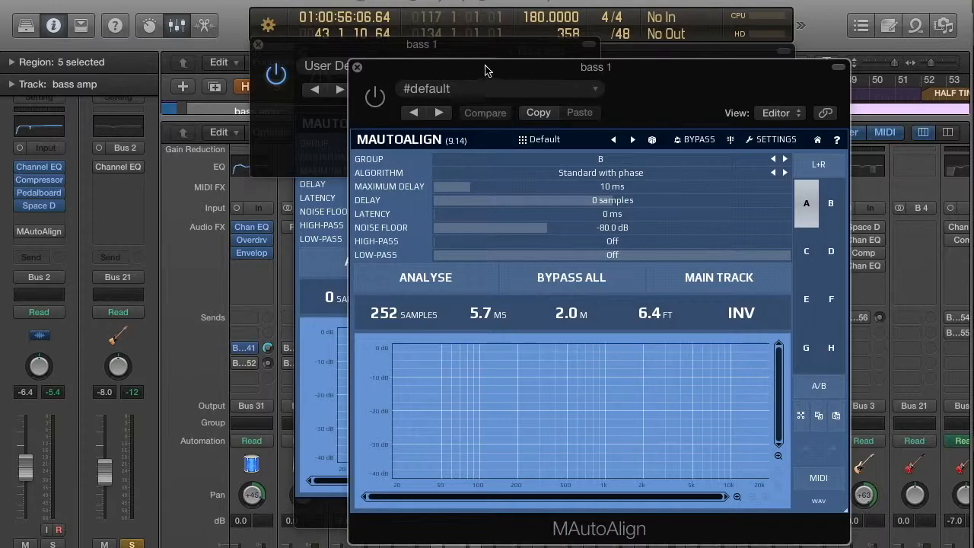
click(357, 68)
click(652, 70)
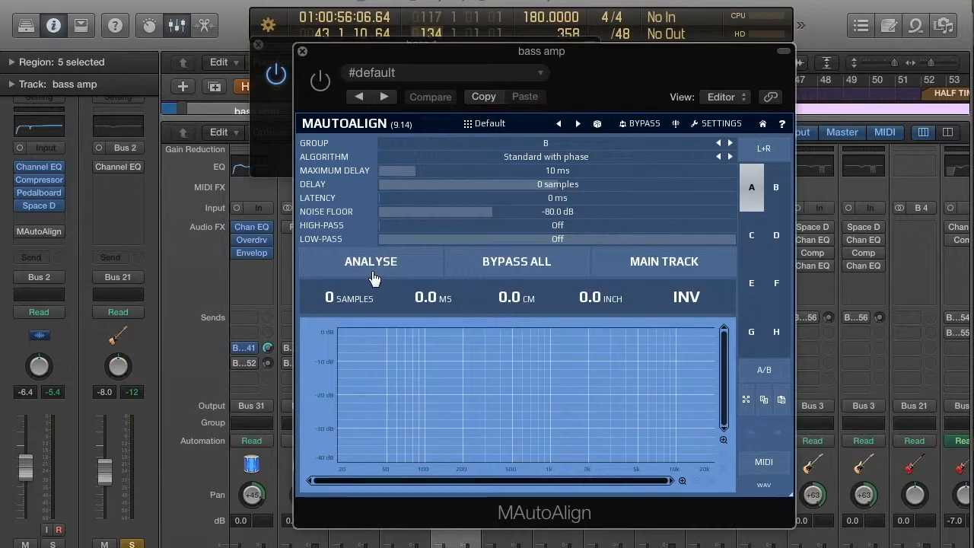
click(302, 51)
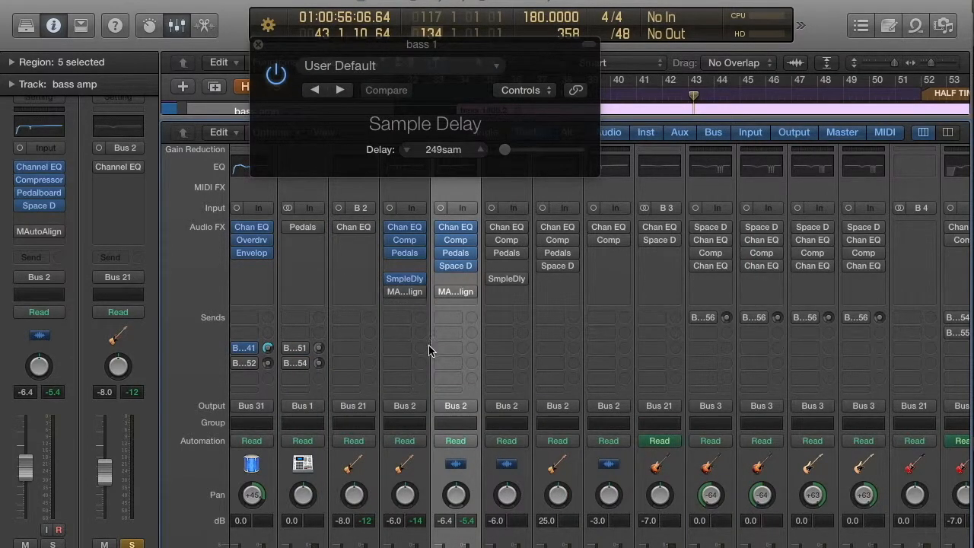
Step: Select the bass 1 and bass amp channels together and remove MAutoAlign from both
scroll(429, 350, down, 5)
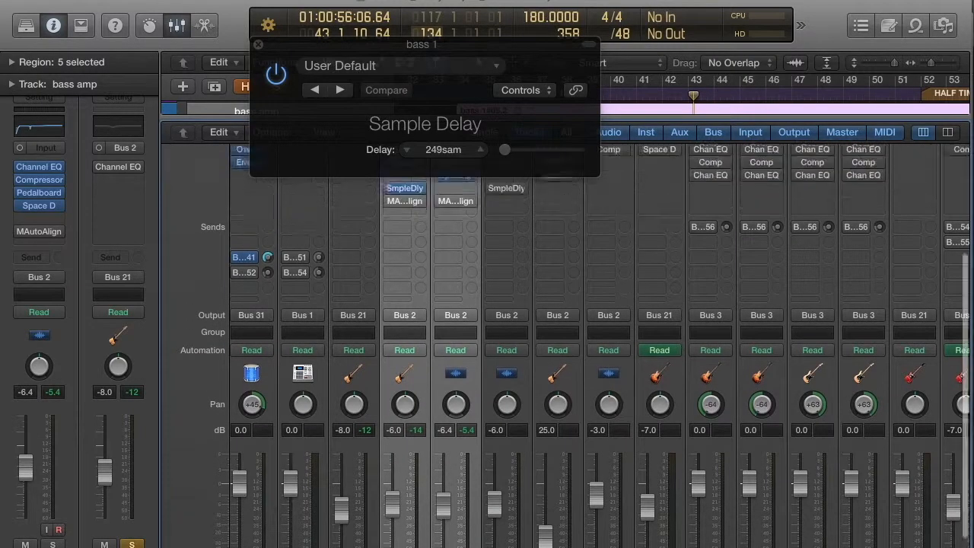
scroll(428, 350, up, 3)
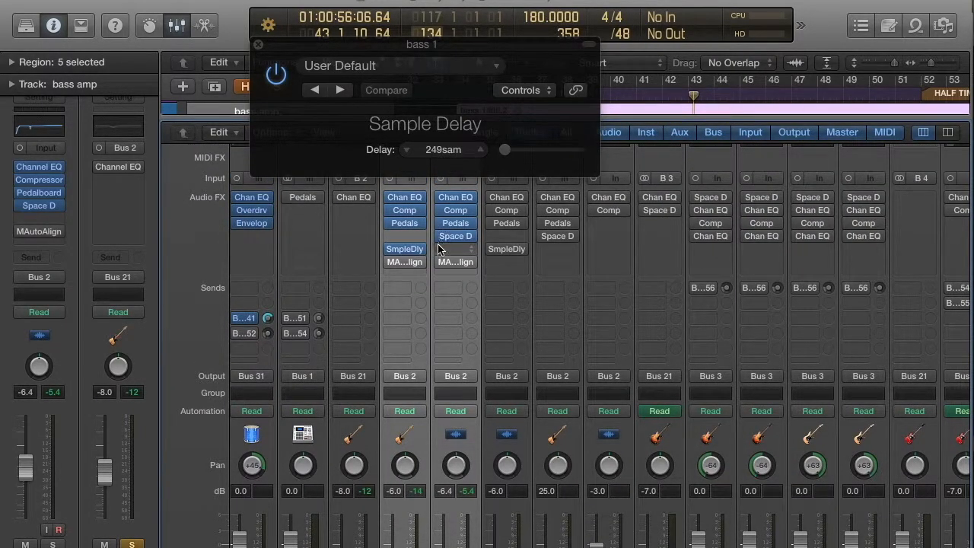
click(404, 262)
click(424, 143)
Step: Look through the Delay plug-ins available for an empty insert slot without adding one, and close bass 1's Sample Delay window
click(420, 263)
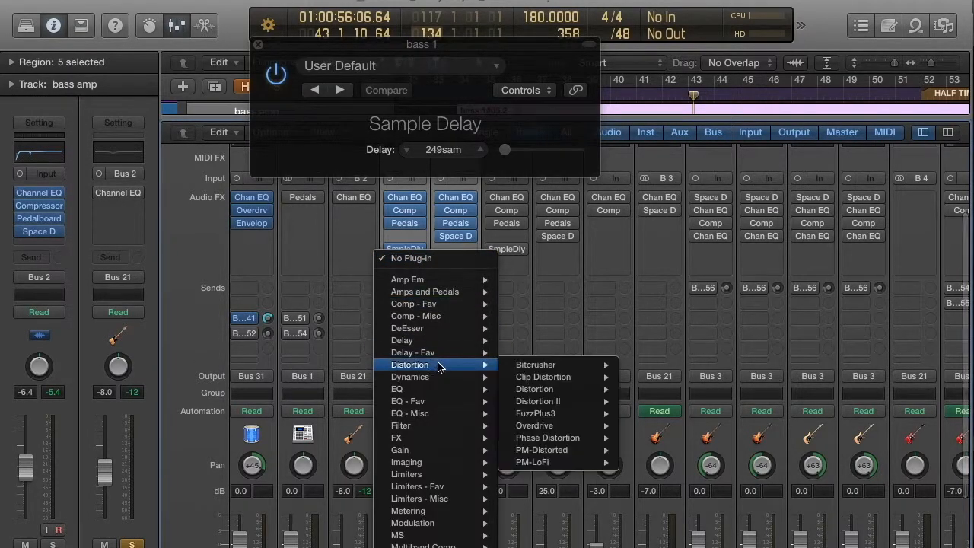
mouse_move(436, 343)
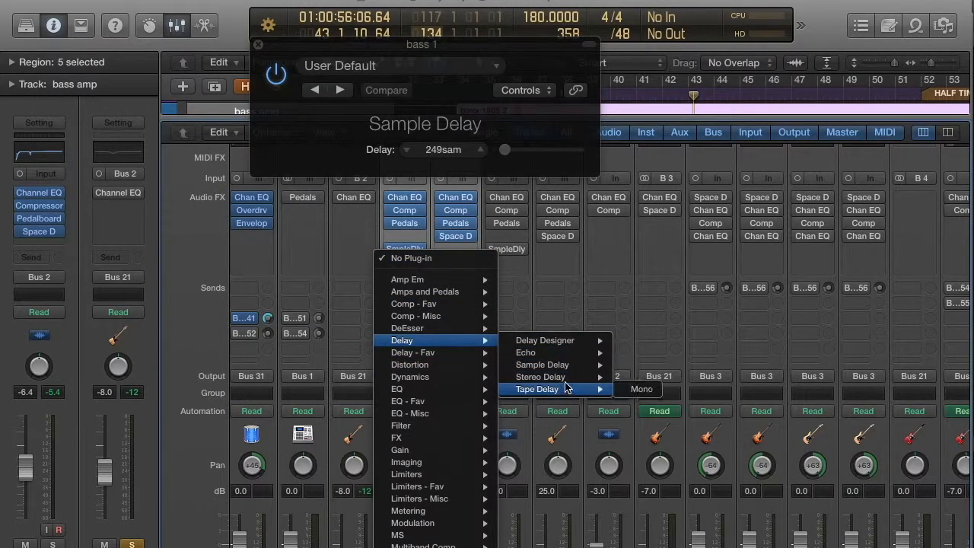
click(399, 251)
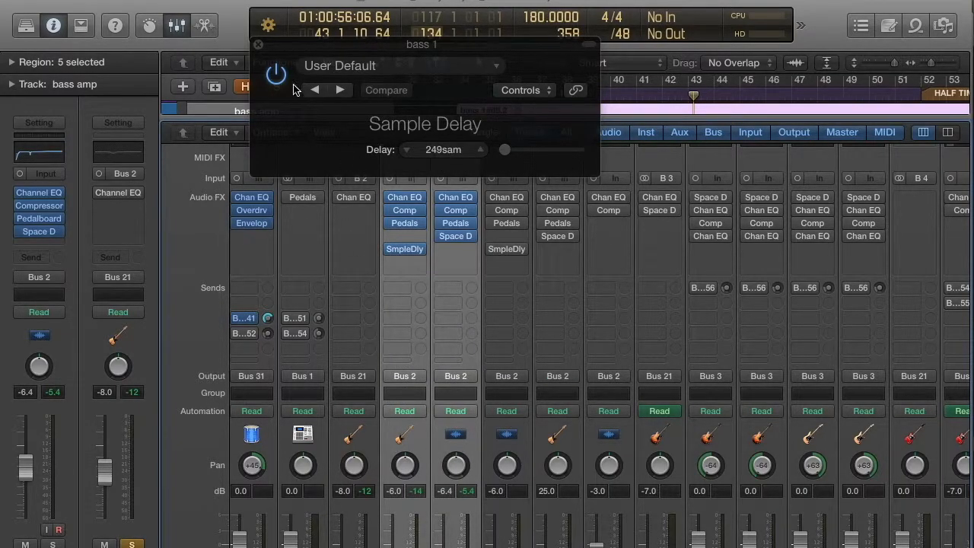
click(258, 45)
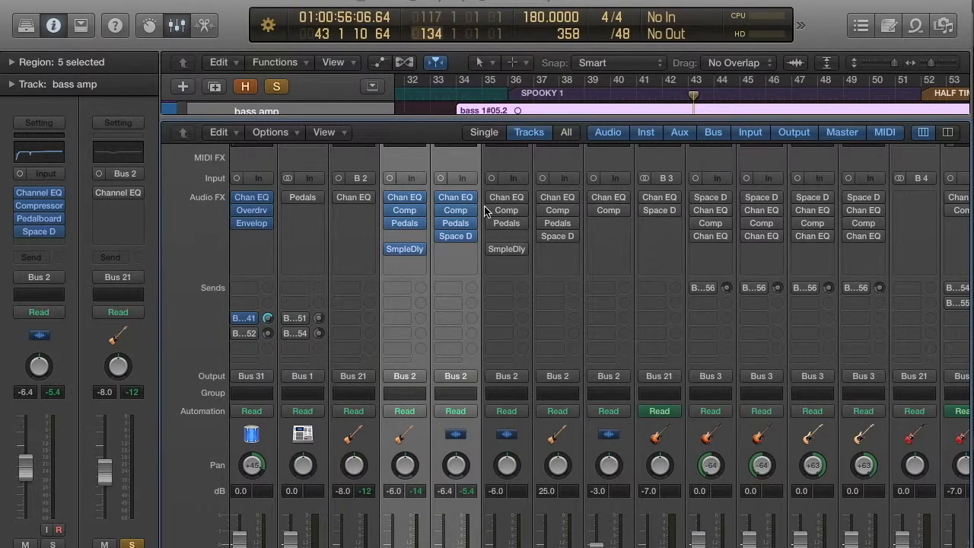
Step: Play the SPOOKY 1 section with the mixer hidden to audition the blended basses, and bring the mixer back to the bass faders
scroll(531, 259, down, 4)
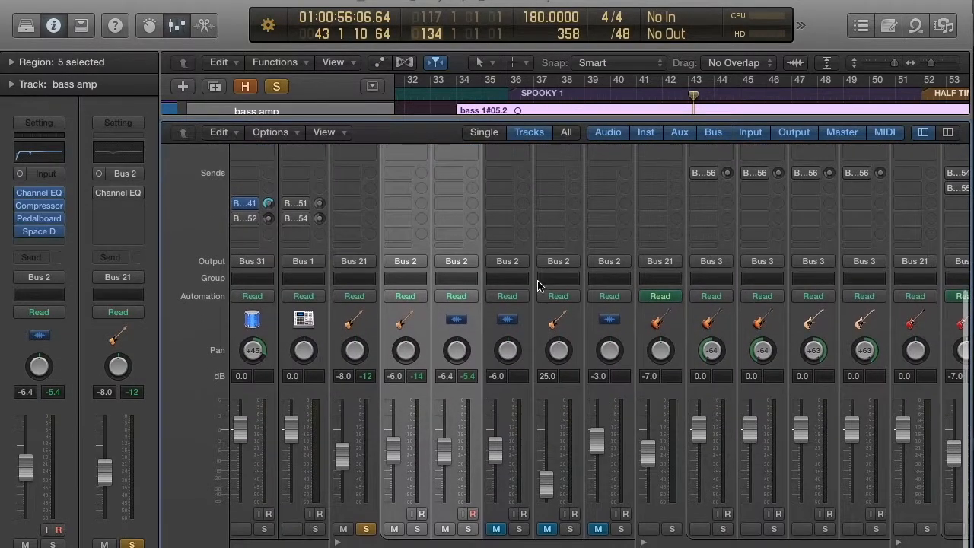
scroll(537, 284, down, 2)
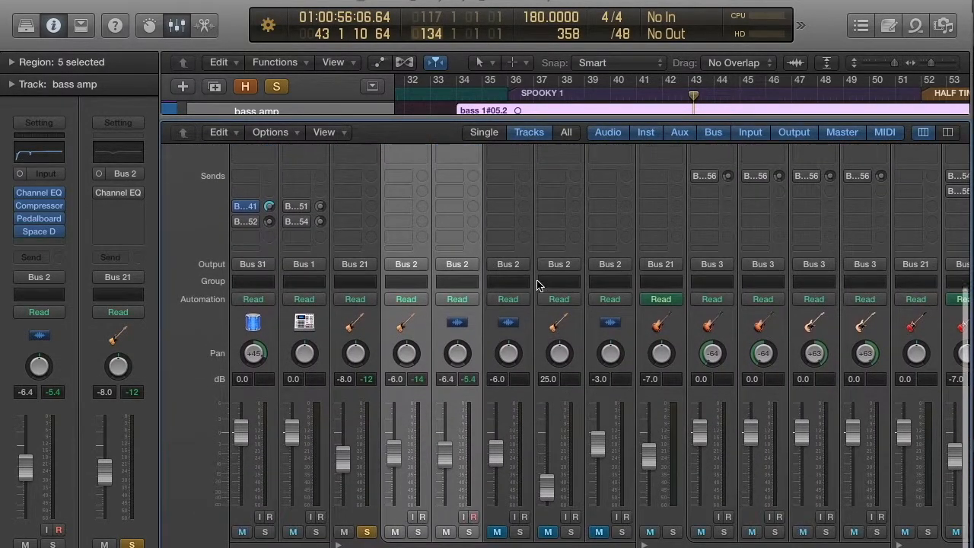
key(x)
key(space)
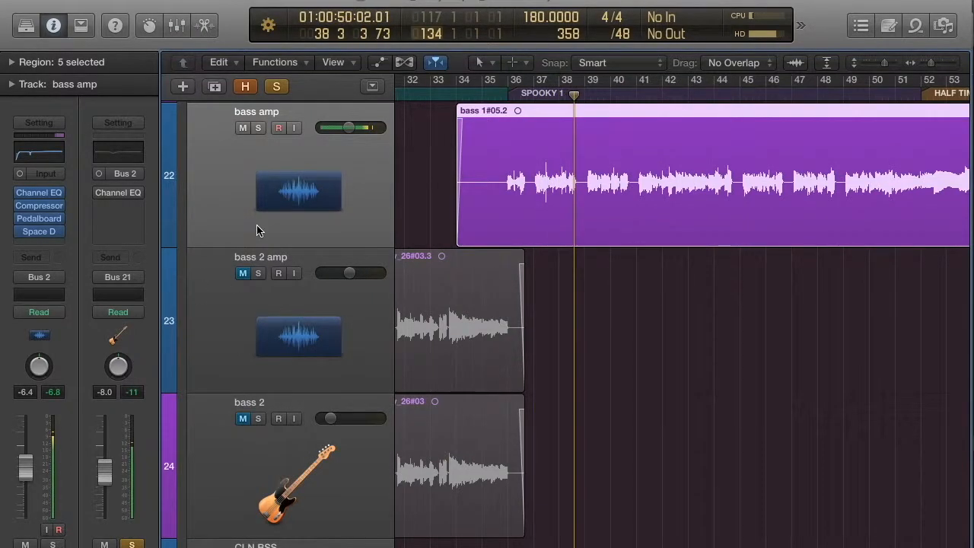
key(x)
scroll(365, 200, up, 3)
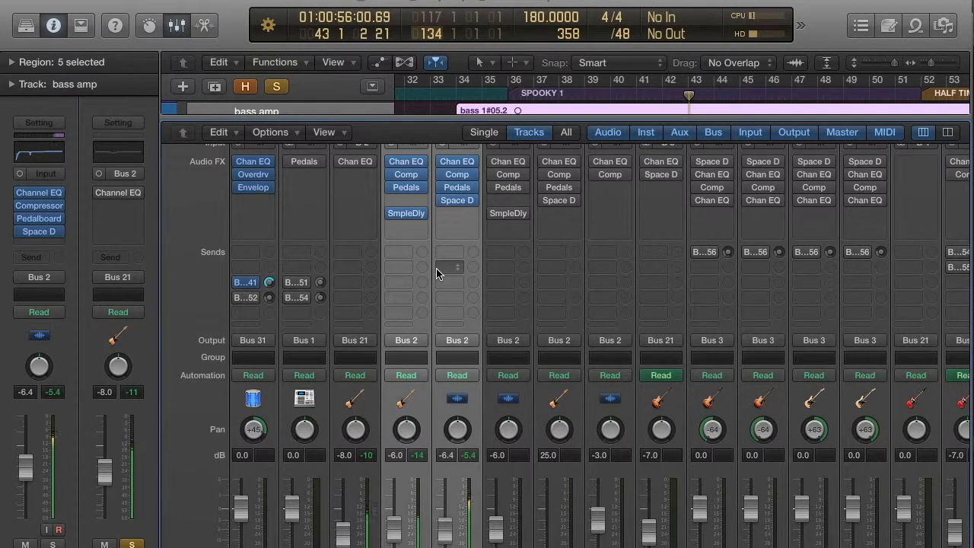
scroll(435, 298, down, 3)
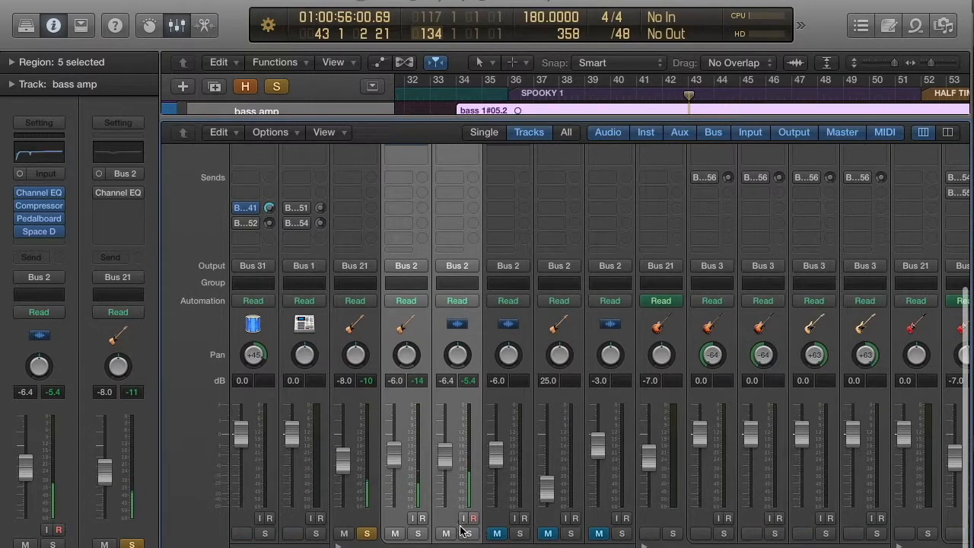
Step: Select only the bass amp channel, solo the drums alongside the bass, and play them together
click(356, 547)
click(457, 546)
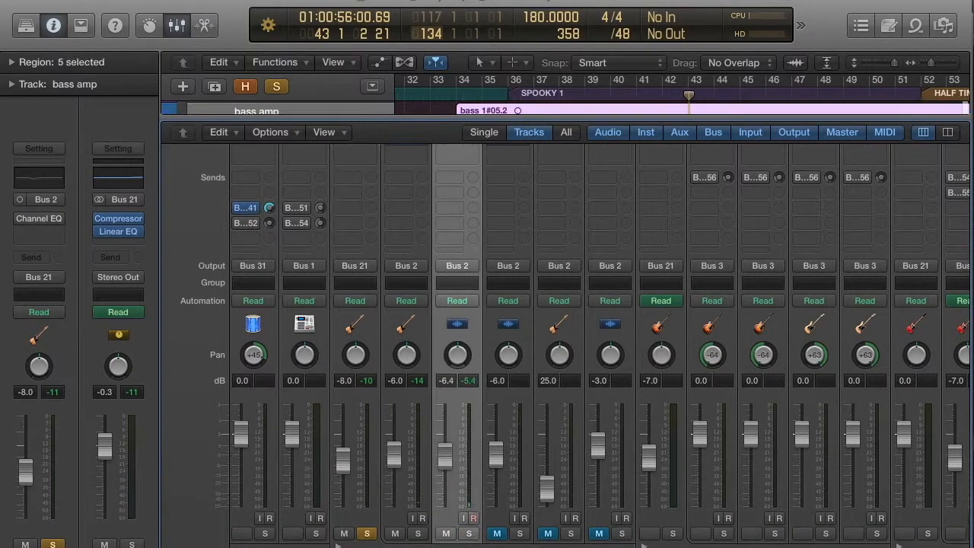
scroll(454, 508, left, 10)
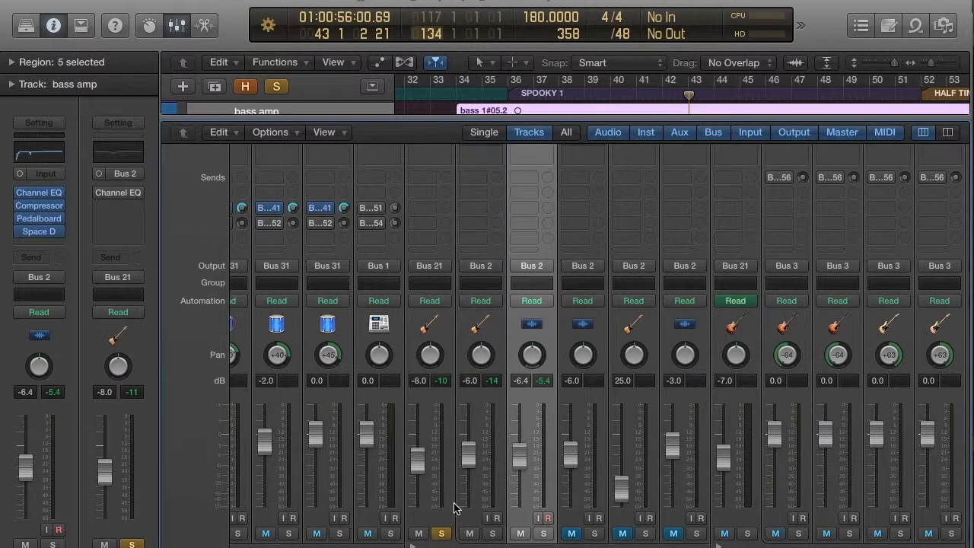
click(265, 535)
key(space)
scroll(266, 538, right, 10)
scroll(544, 482, right, 2)
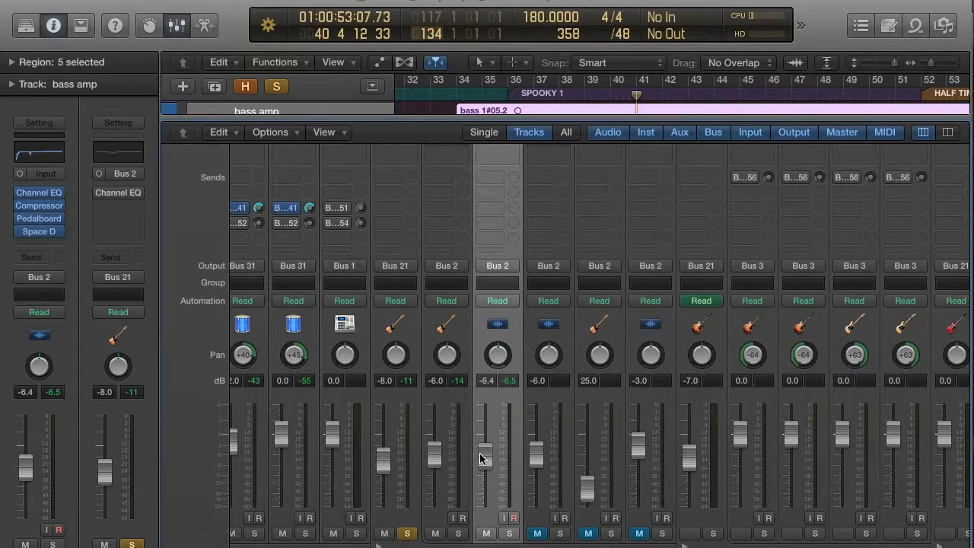
Step: Pull the bass amp fader fully down, resume playback, and bring the fader up to -25 dB
drag(481, 458, 483, 507)
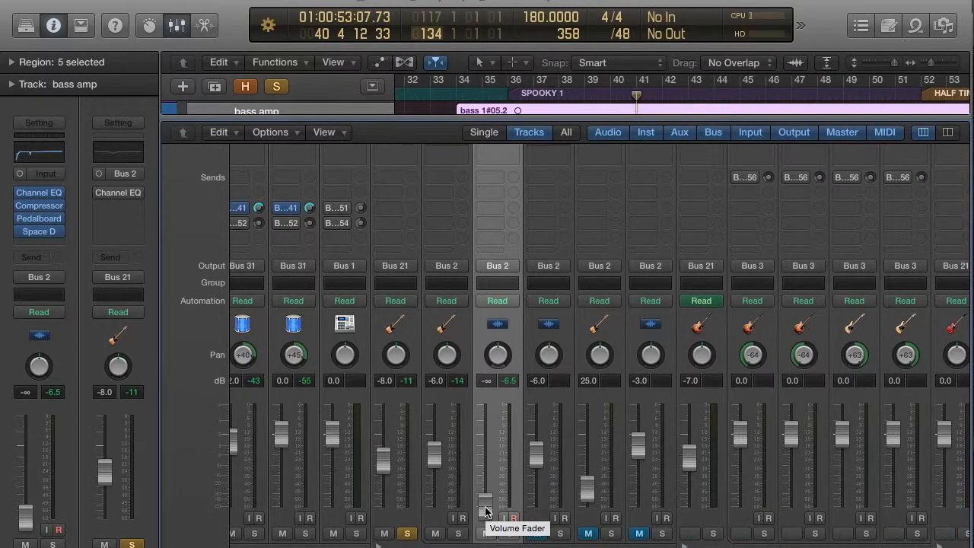
key(space)
drag(486, 512, 486, 488)
Step: Compare the bass with and without the bass amp during playback by muting and unmuting that channel twice
click(487, 533)
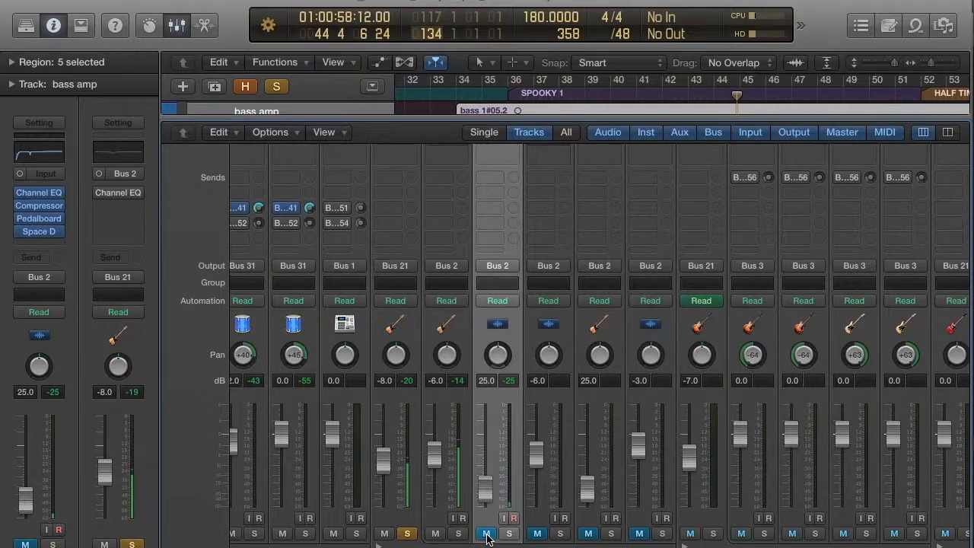
click(488, 533)
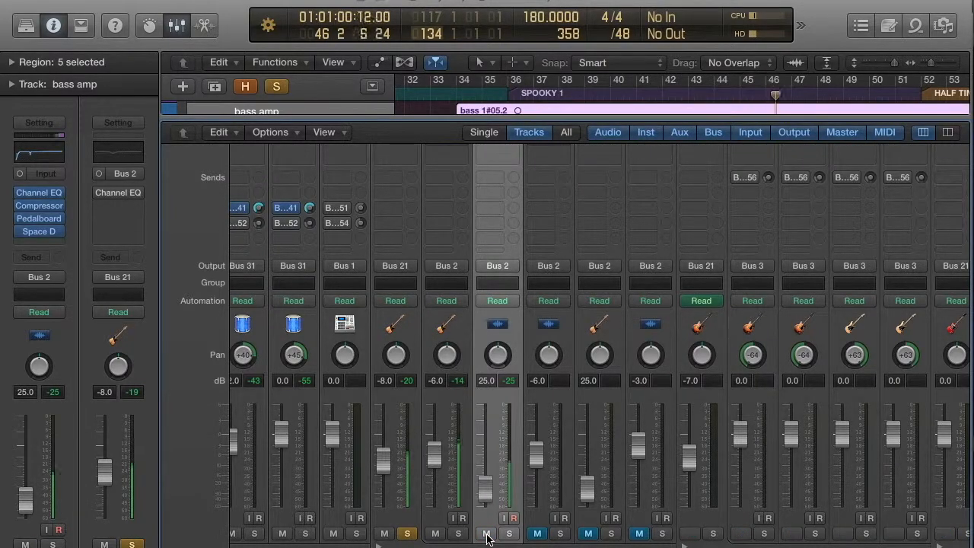
click(486, 534)
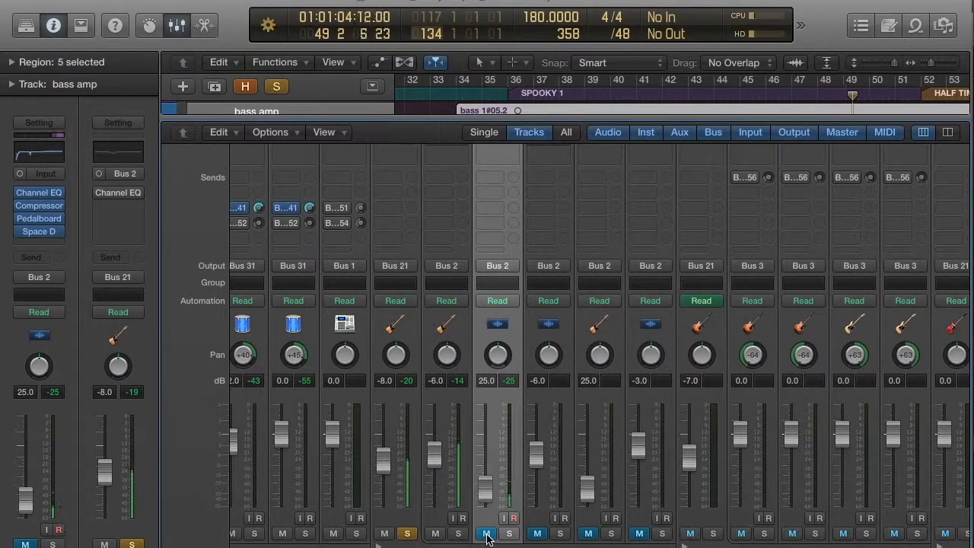
click(487, 534)
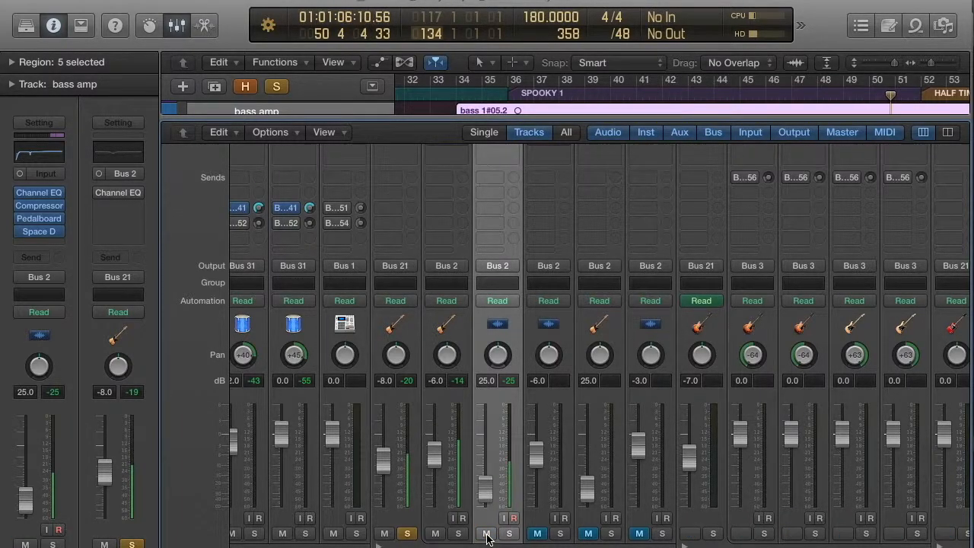